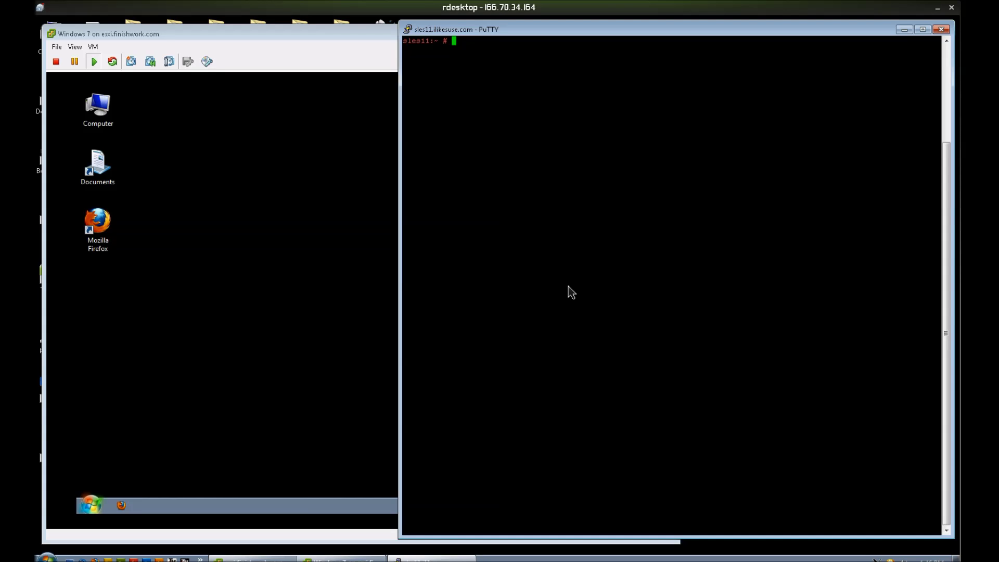
Step: Run yast2 users to bring up YaST's User and Group Administration
text(yast2 users)
key(Return)
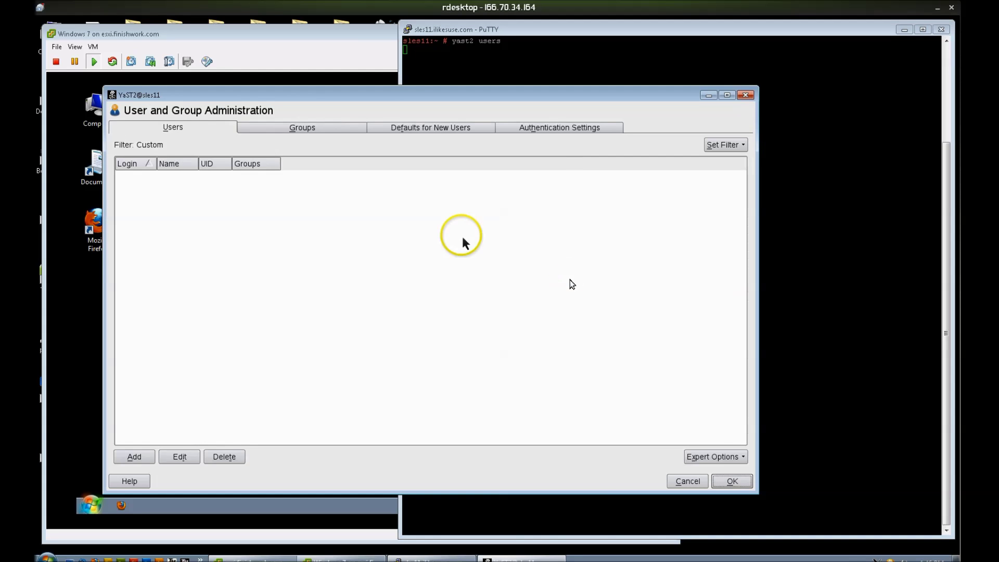
Step: Add local user fred with a simple password, accepting the weak-password warning
click(136, 456)
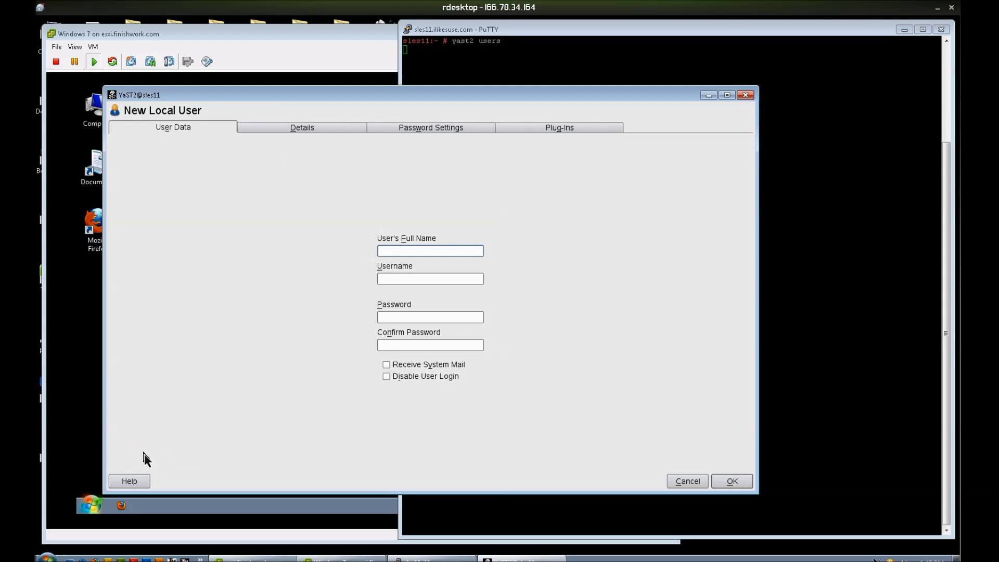
text(fred)
key(Tab)
key(Tab)
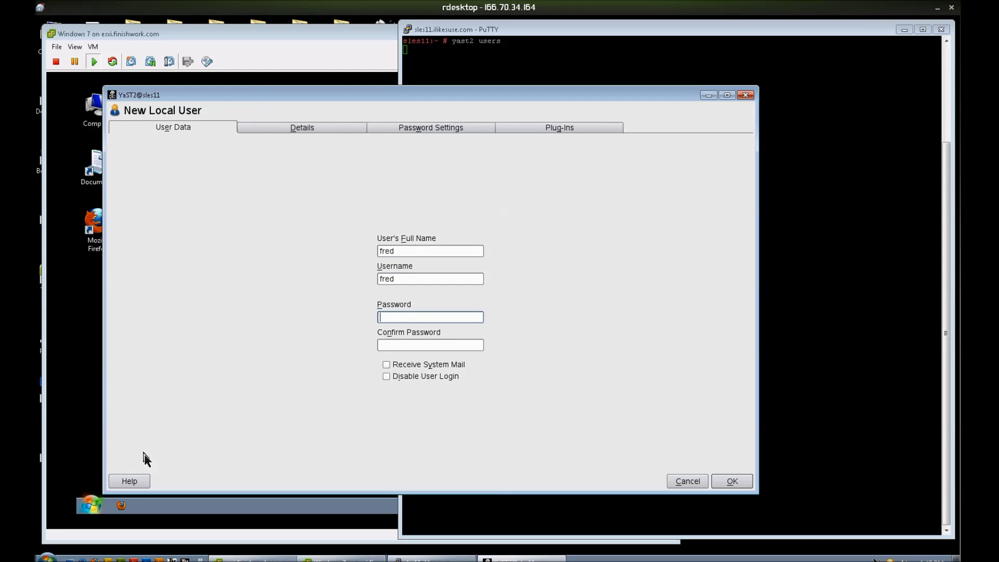
text(fred)
key(Tab)
text(fred)
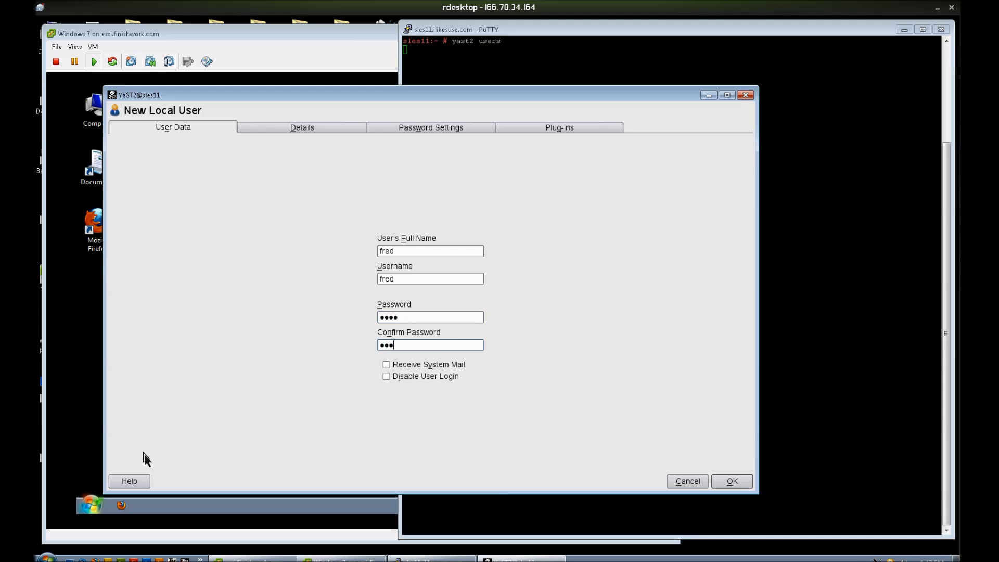
key(Return)
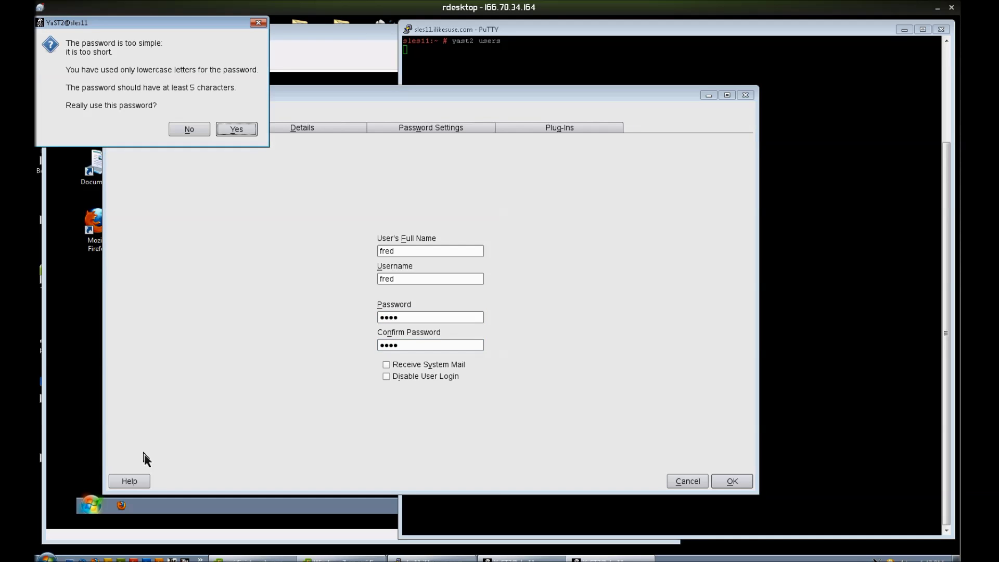
key(Return)
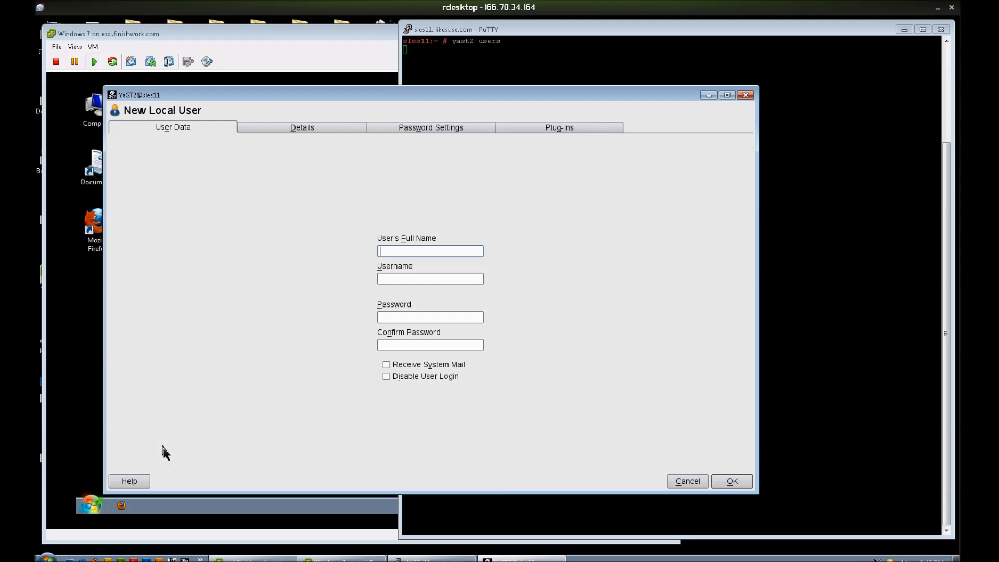
Step: Add local user gomer with its name, username and password
text(gomer)
key(Tab)
key(Tab)
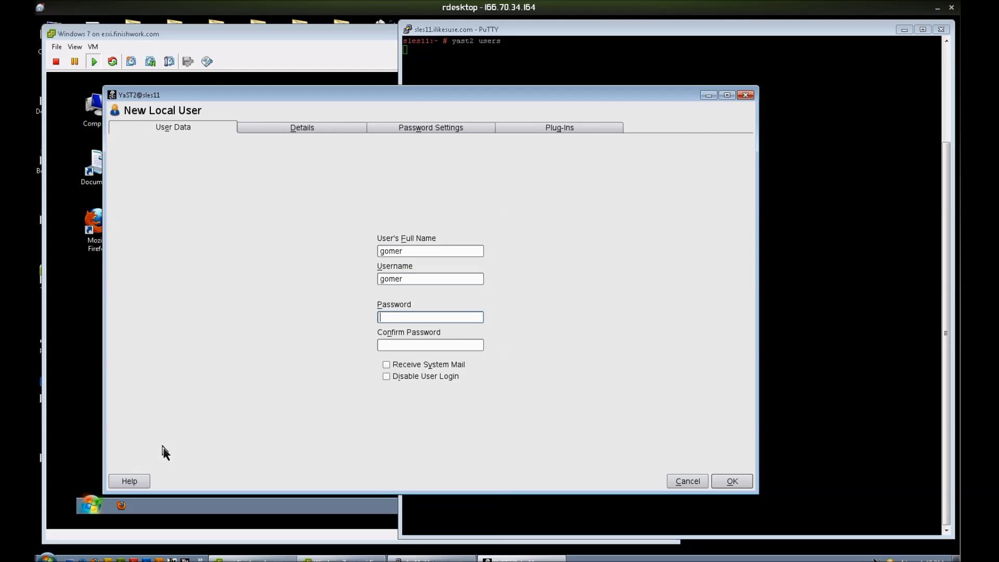
text(gomer)
key(Tab)
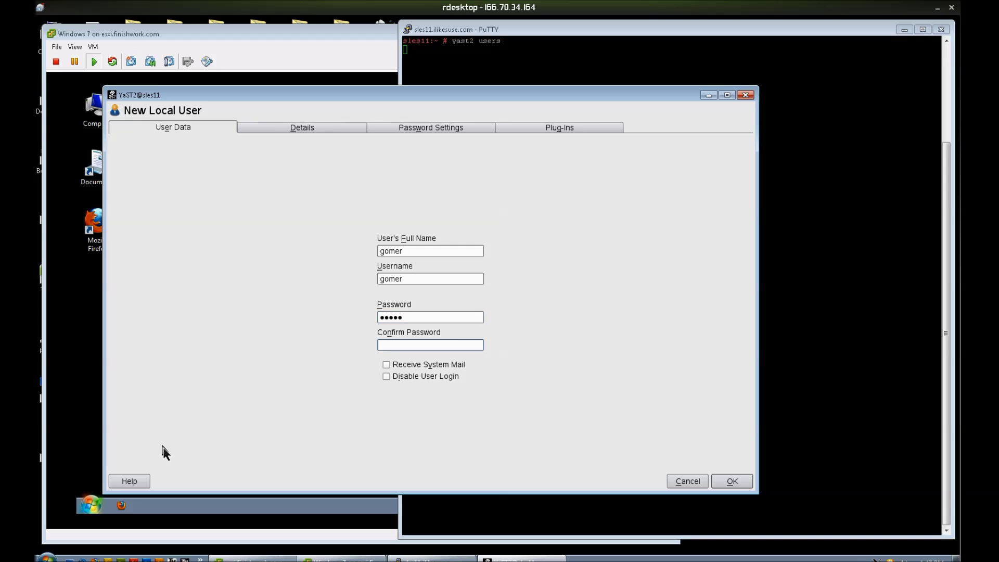
key(shift+Tab)
text(test)
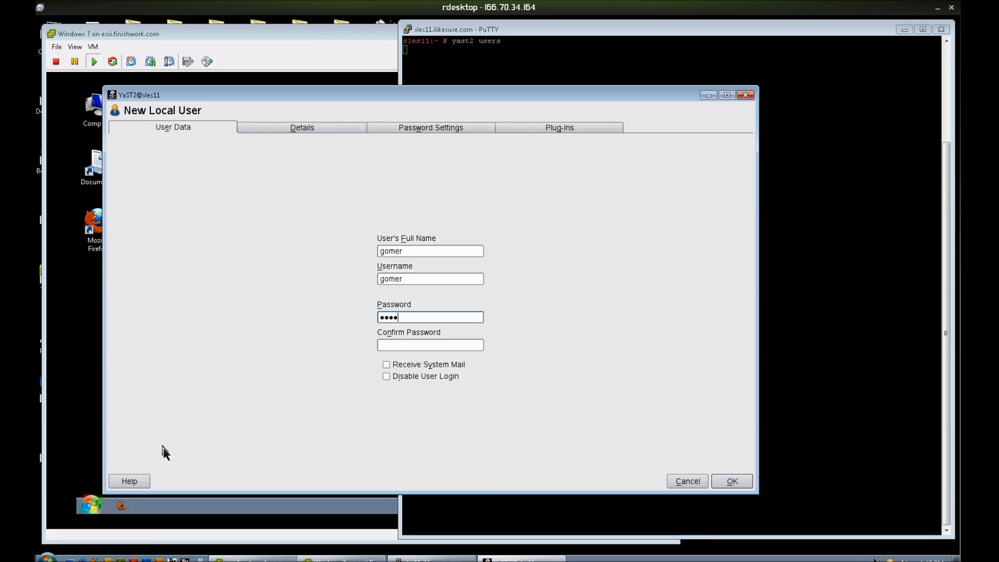
key(Tab)
text(test)
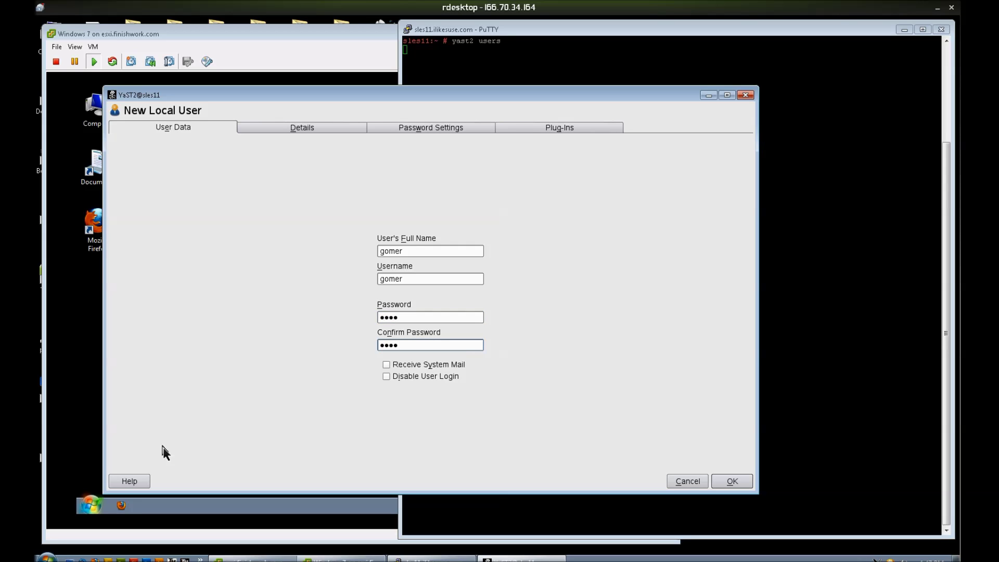
key(Return)
key(Return)
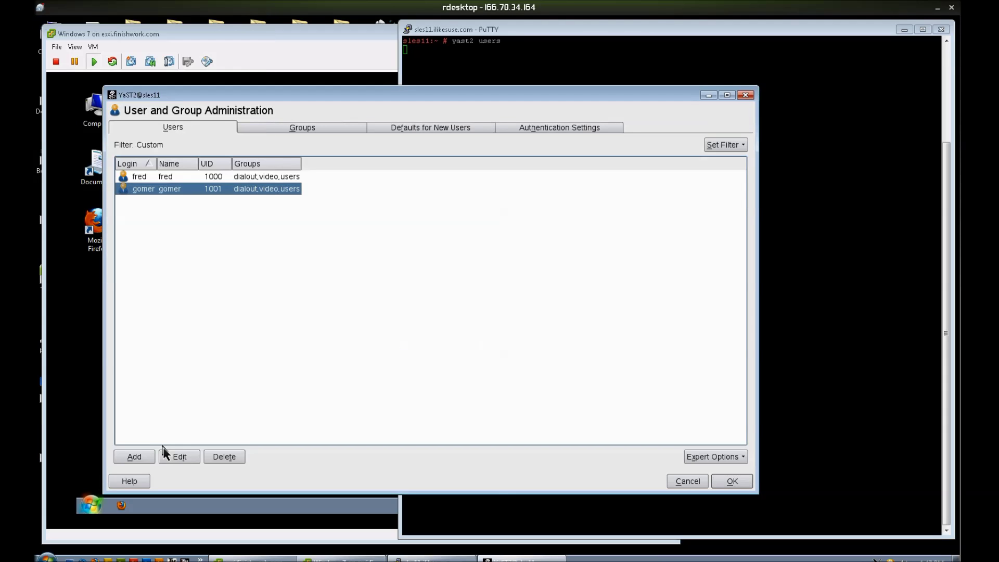
Step: Add local user bogus with a password, accepting the weak-password warning
key(alt+a)
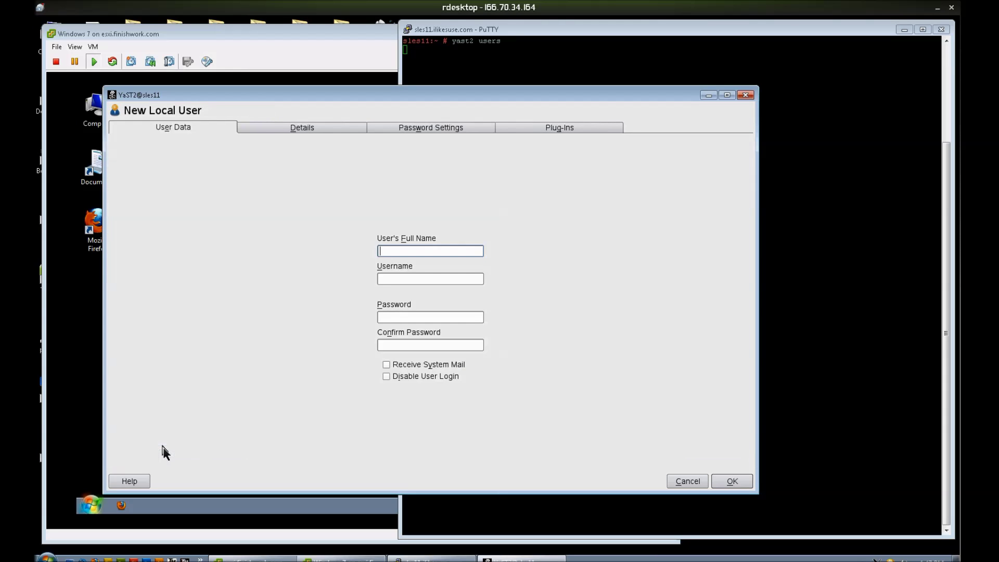
text(bogus)
key(Tab)
key(Tab)
text(bogu)
key(Tab)
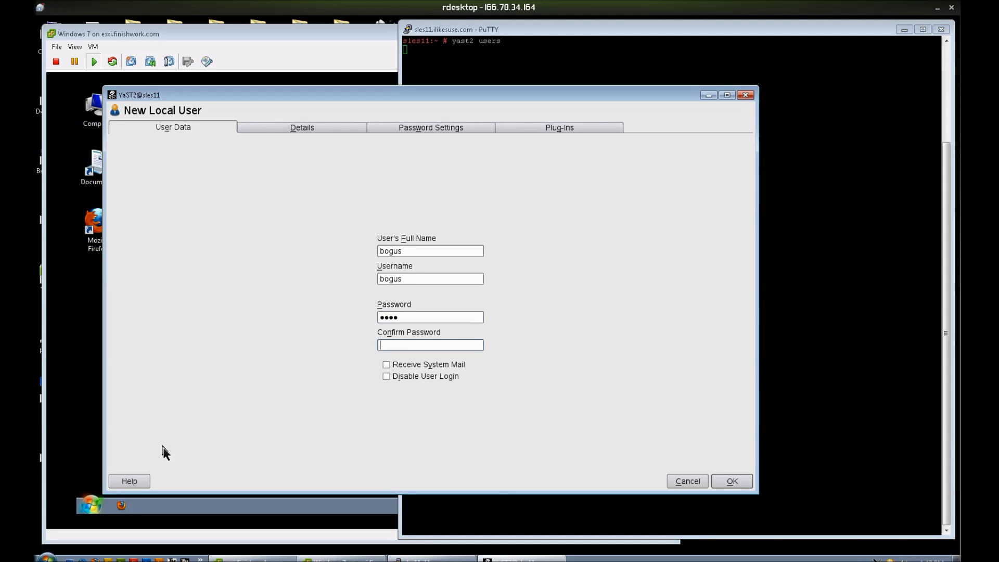
text(bogu)
key(Return)
key(Return)
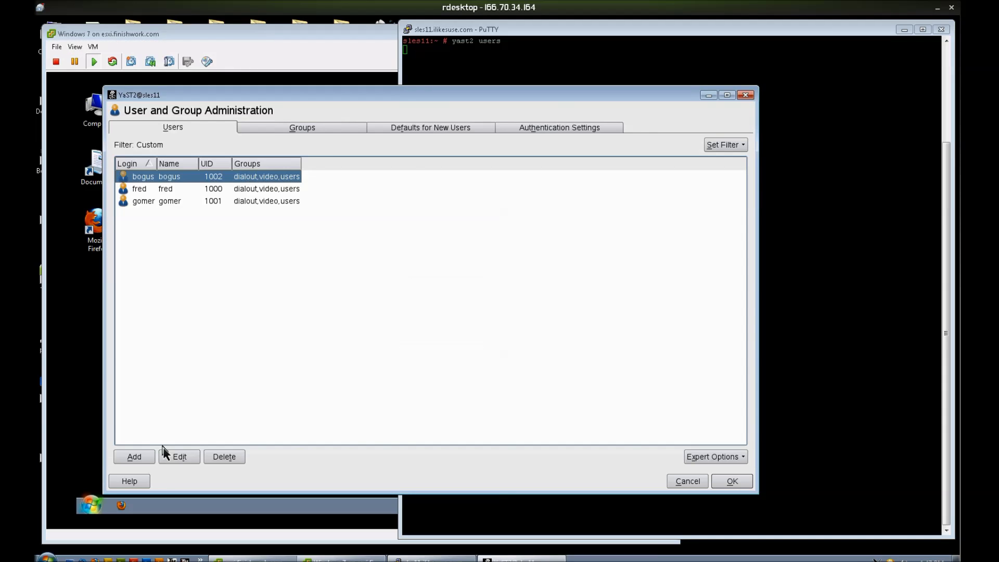
Step: Create group sambausers with gomer as member, then write the user and group configuration
key(alt+g)
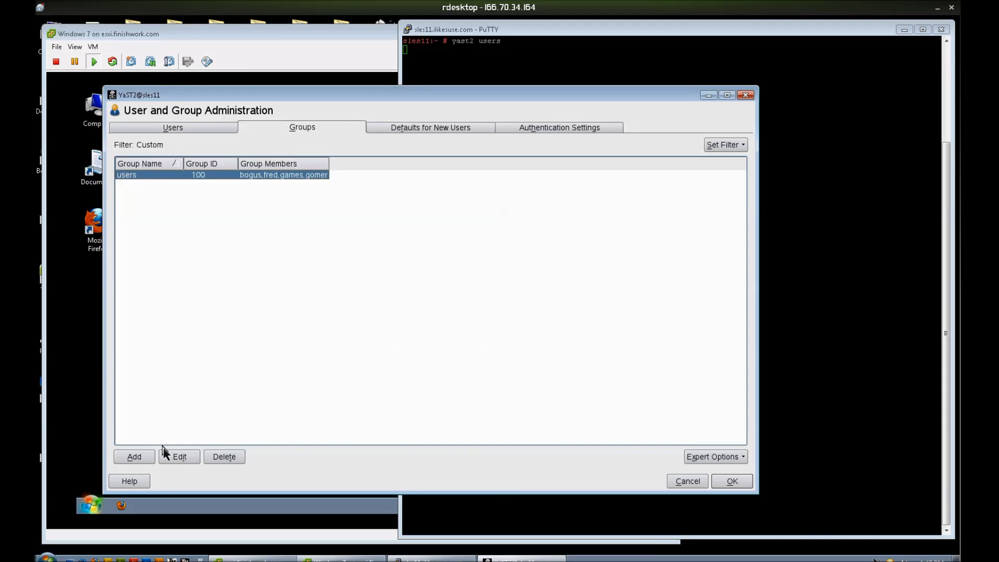
key(alt+a)
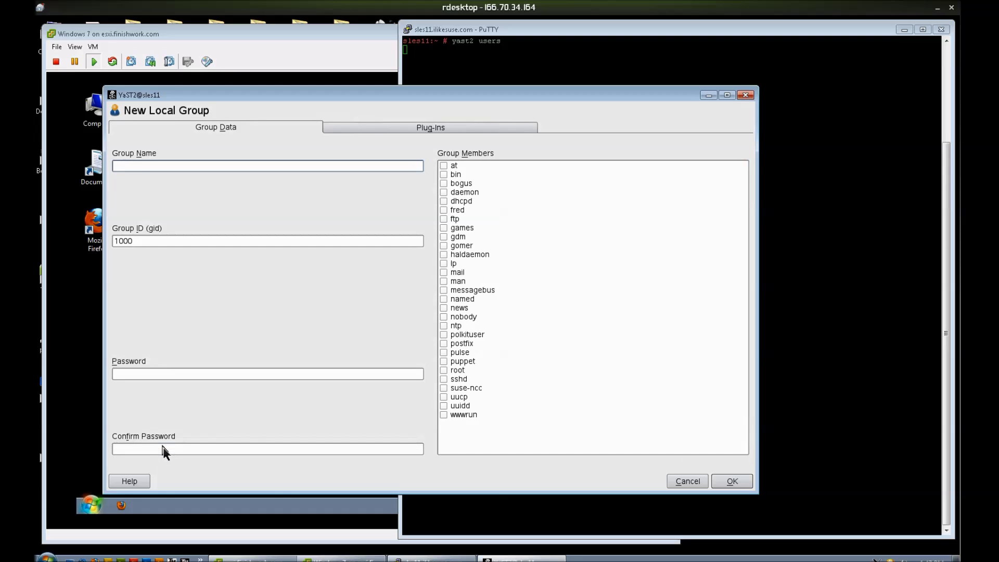
text(sambausers)
click(446, 245)
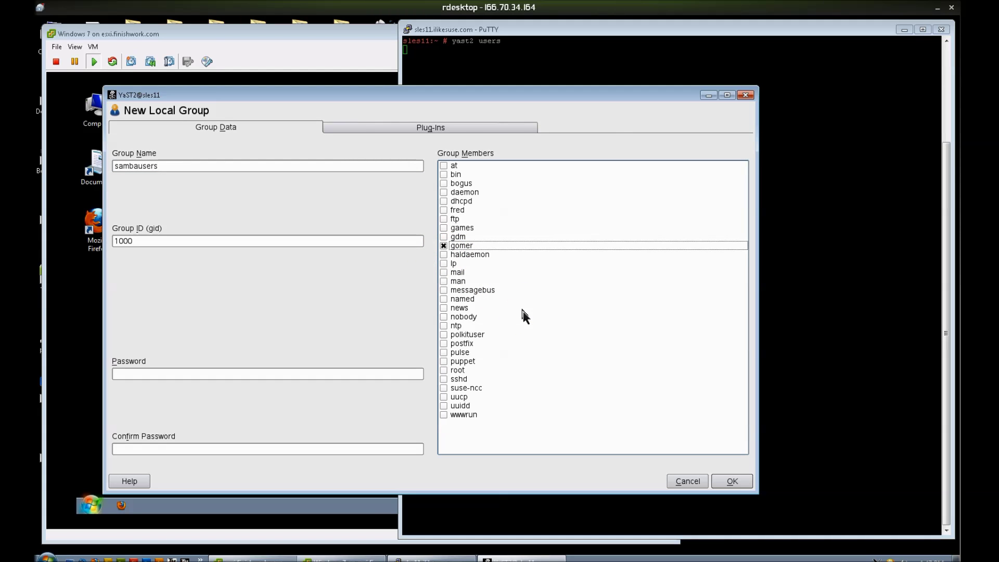
key(Return)
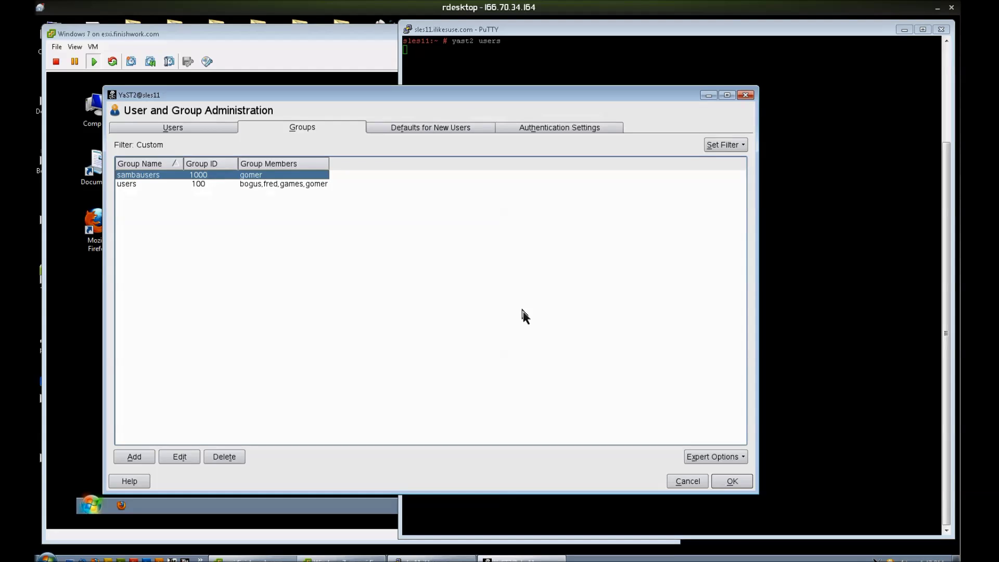
key(alt+o)
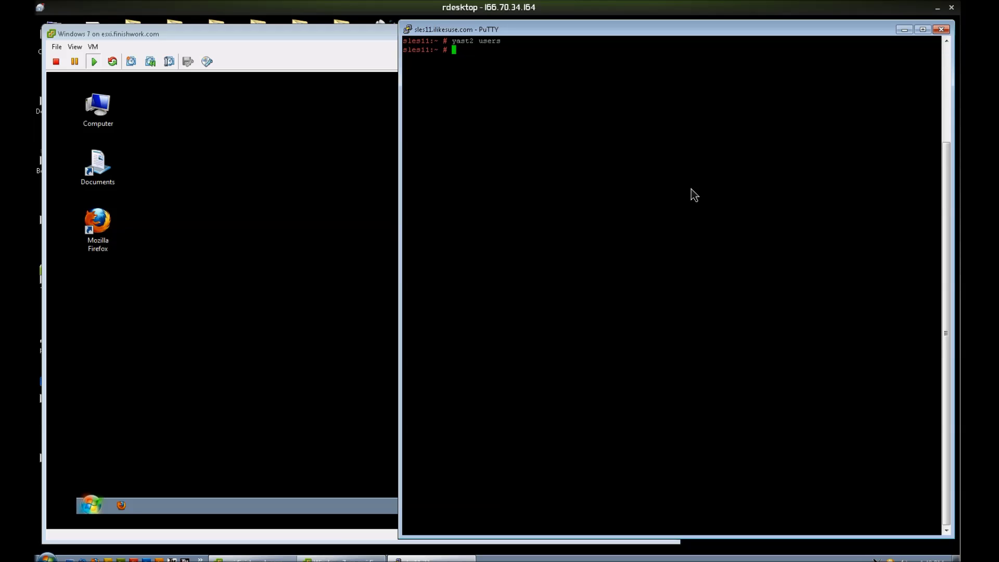
Step: Run id fred, getent passwd bogus and cat /etc/passwd to verify the accounts
text(id fred)
key(Return)
text(getent p)
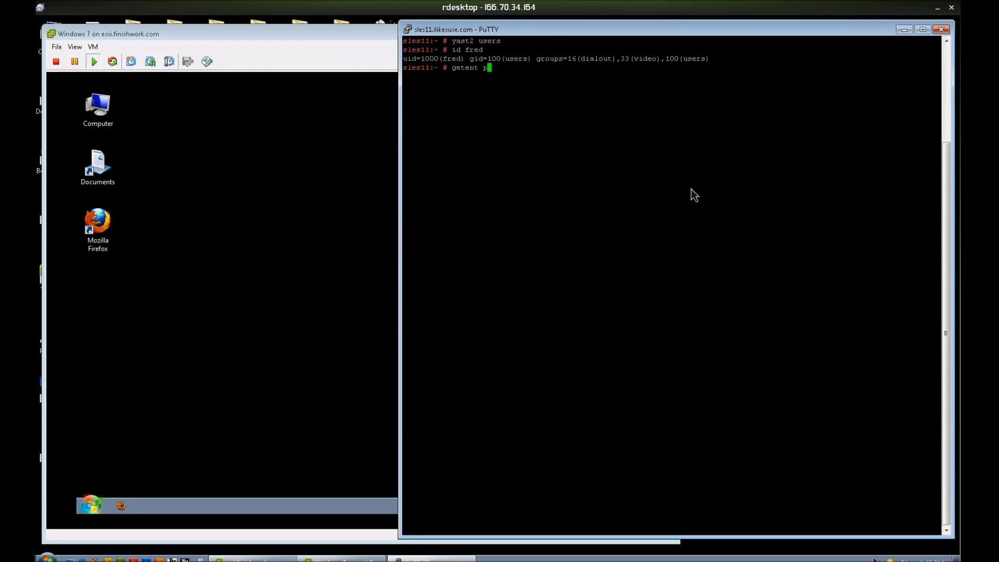
text(asswd bogus)
key(Return)
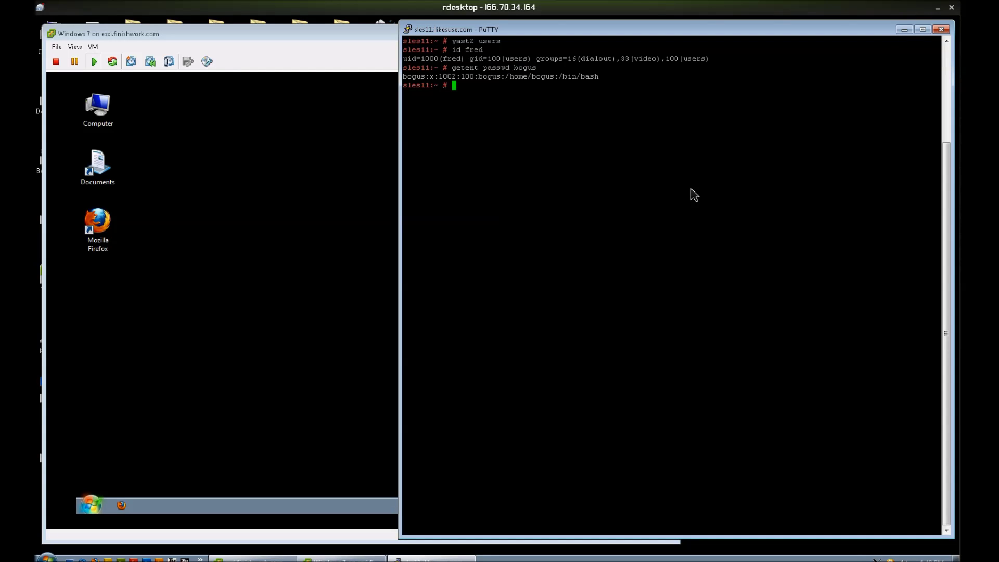
text(cat /etc/passwd)
key(Return)
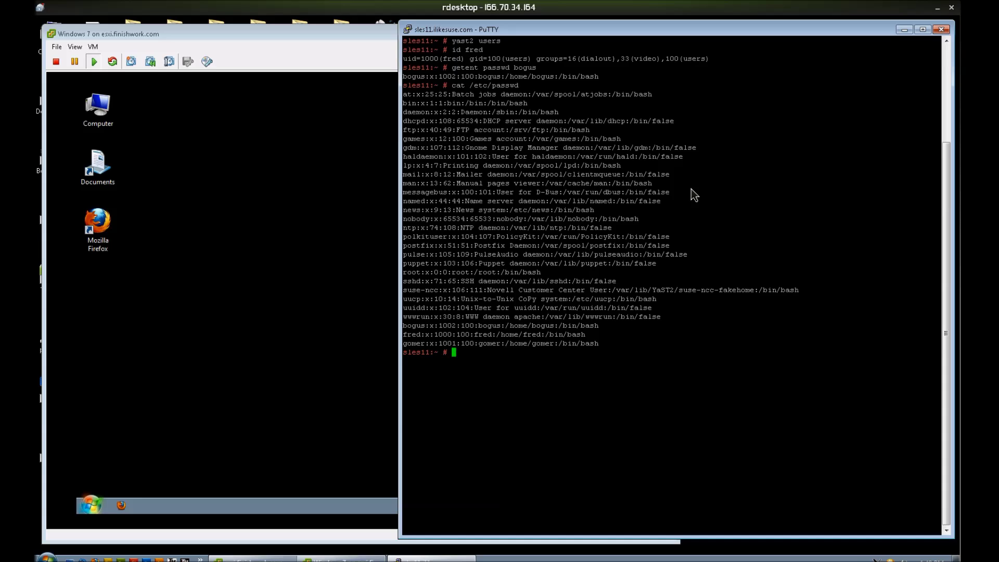
Step: Launch yast2 samba-server to begin the Samba setup wizard
text(c)
key(BackSpace)
text(yast2 samba-server)
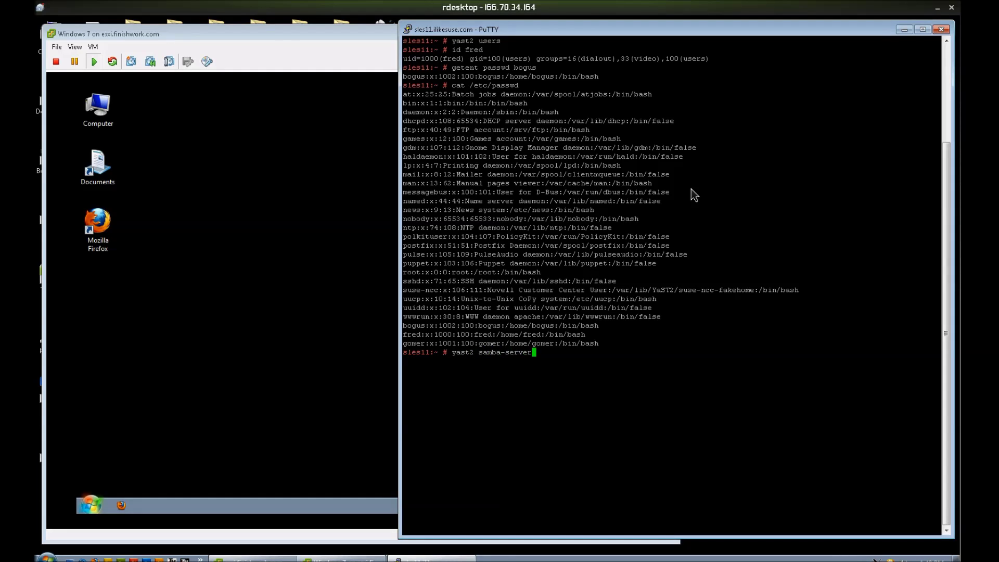
key(Return)
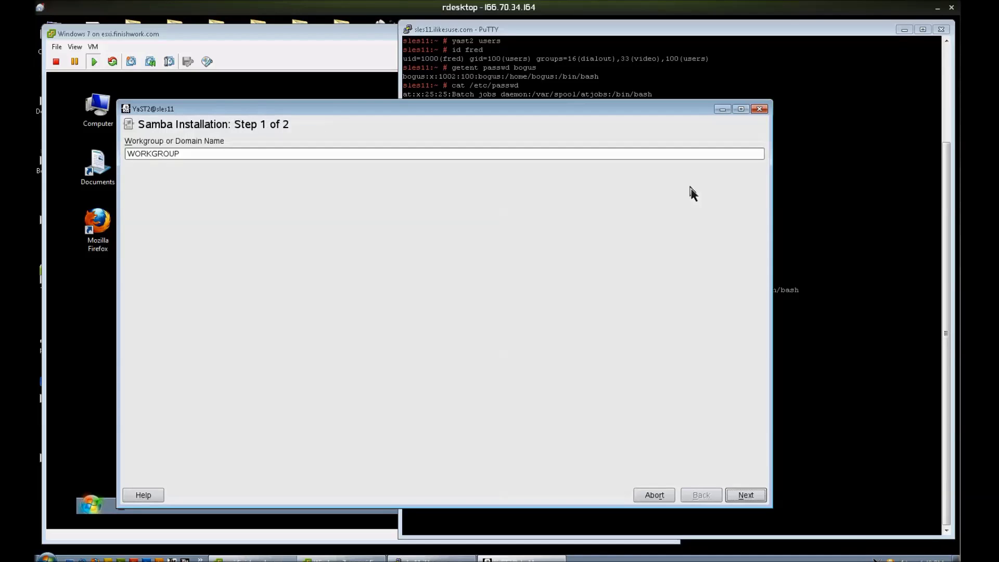
Step: Enter workgroup ILIKESUSE and choose Not a Domain Controller in the Samba wizard
click(620, 188)
key(Tab)
text(ILIKESUSE)
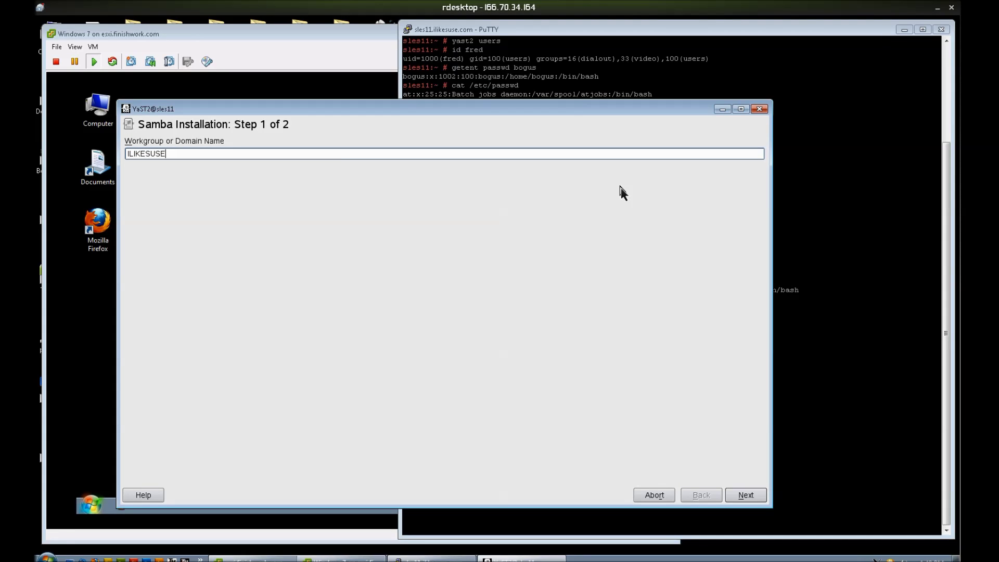
key(Return)
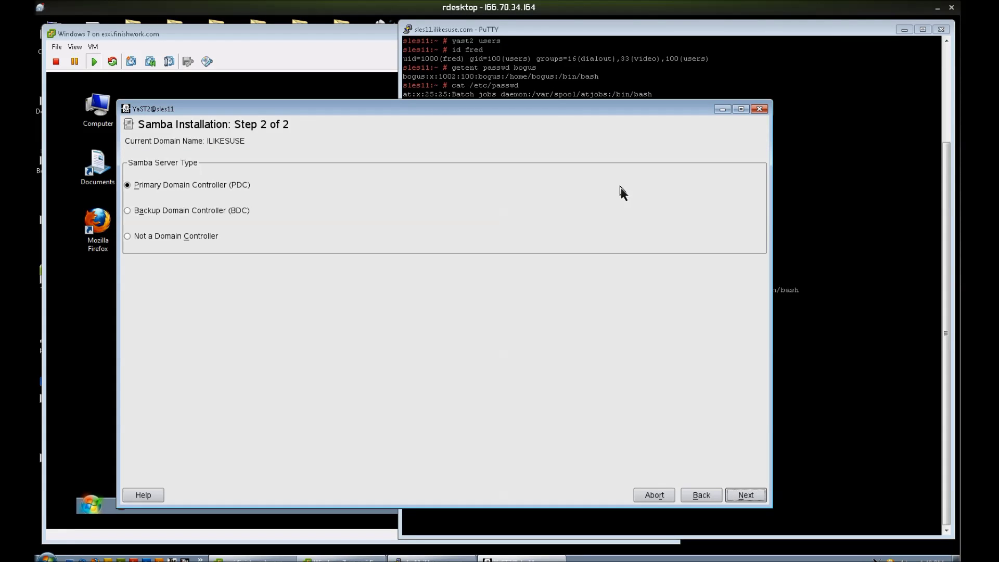
key(alt+c)
key(alt+n)
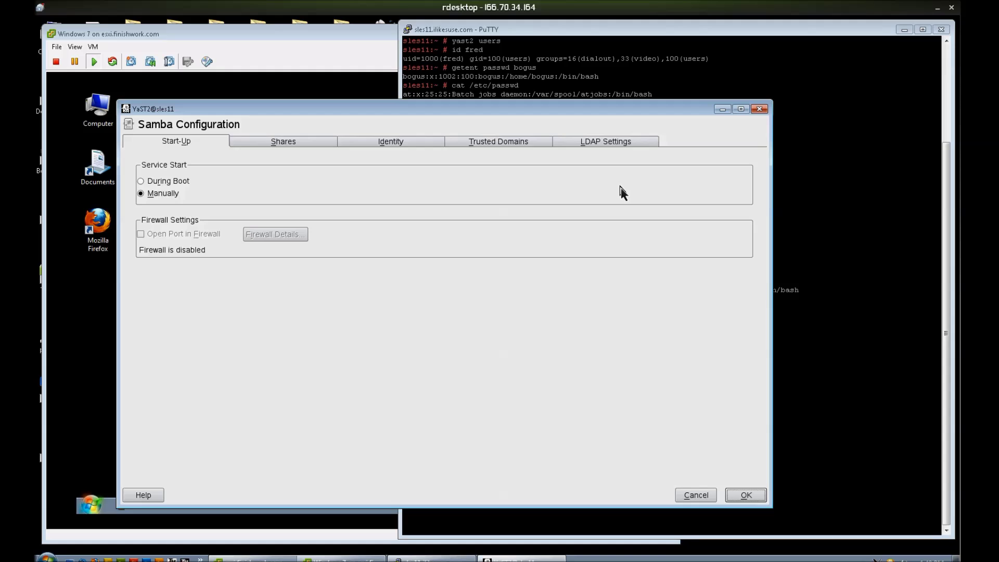
Step: Set Samba to start at boot and disable the users, homes and printers shares
key(alt+d)
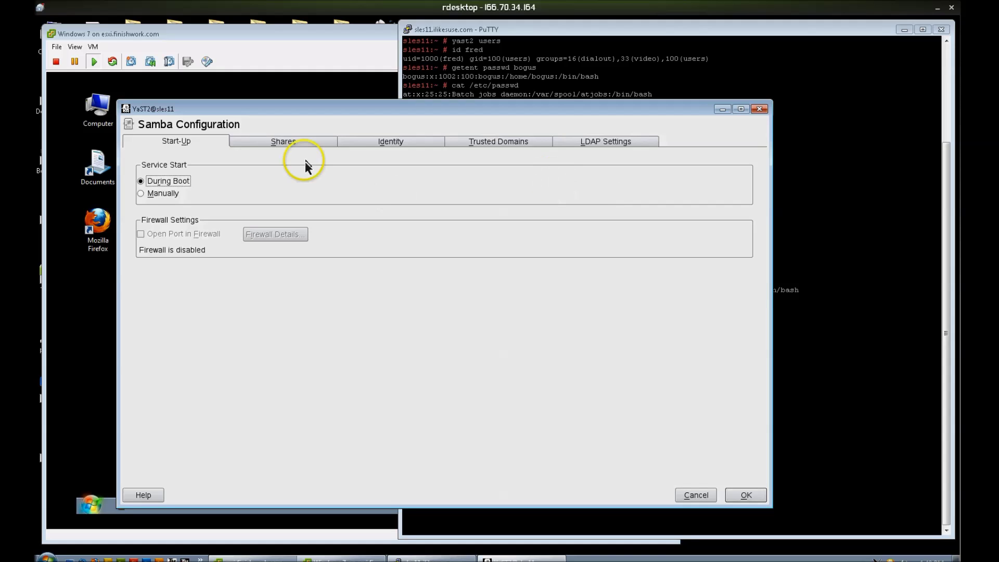
click(287, 145)
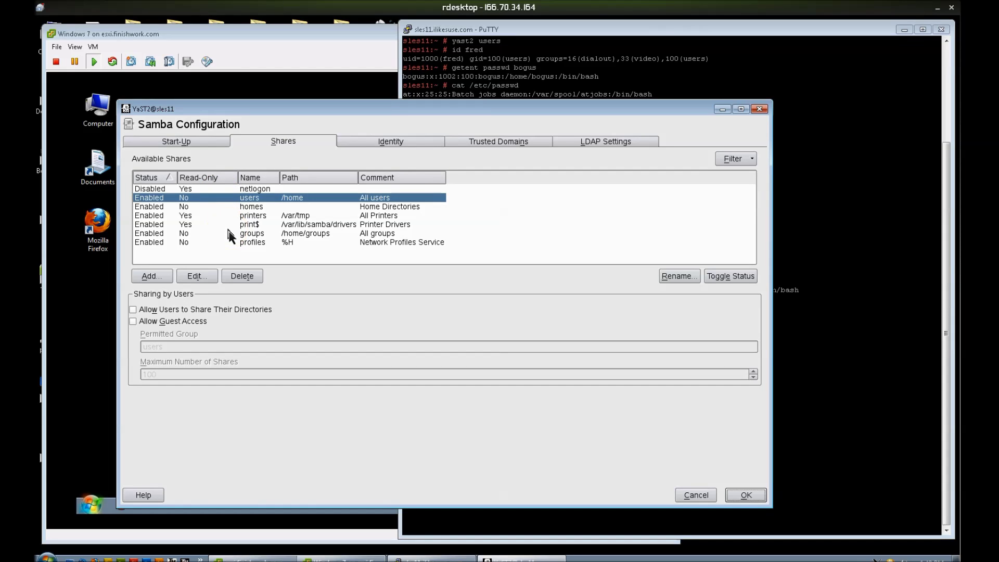
key(alt+g)
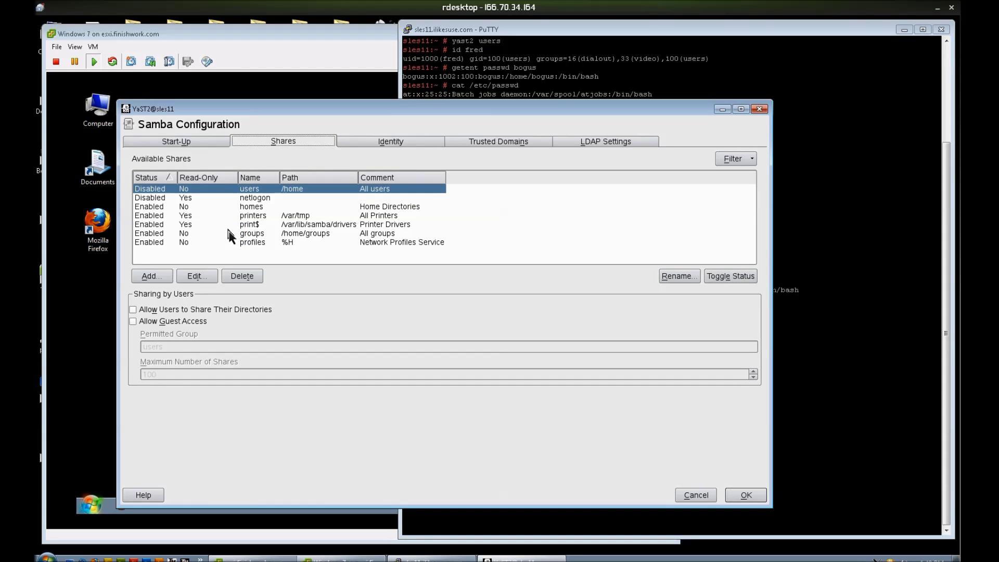
click(150, 206)
key(alt+g)
click(152, 216)
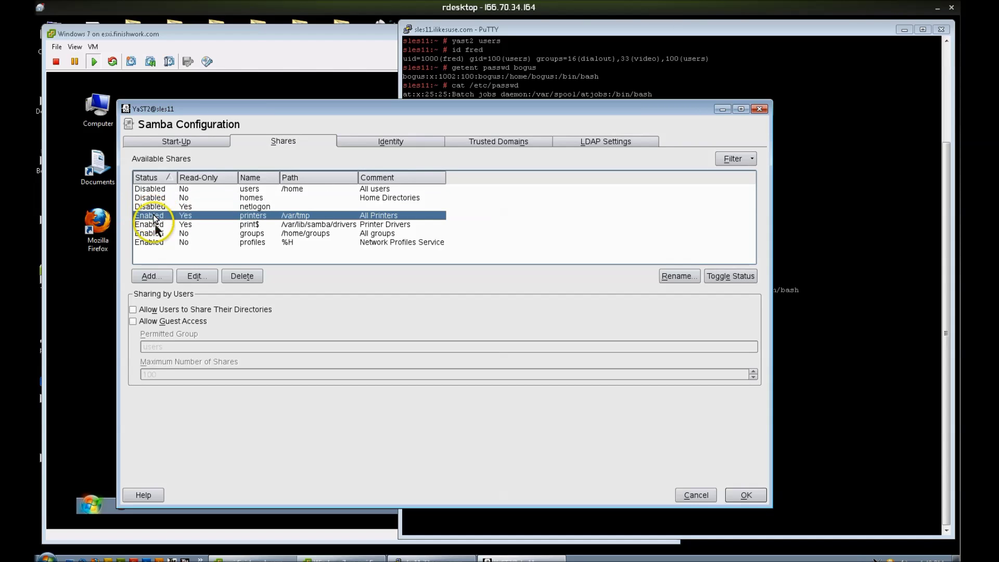
key(alt+g)
Step: Disable the remaining print$, profiles and groups shares
click(153, 225)
key(alt+g)
click(155, 242)
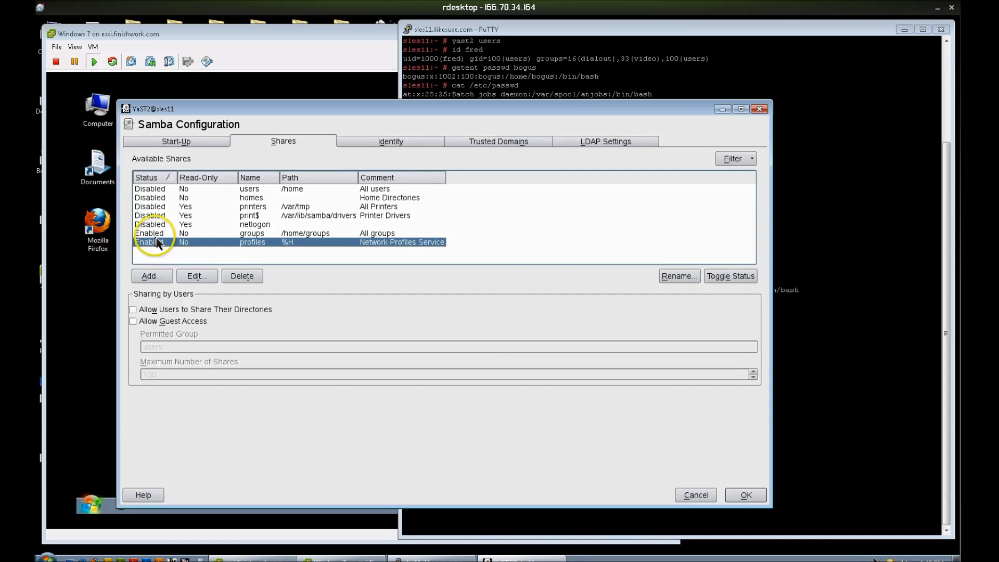
key(alt+g)
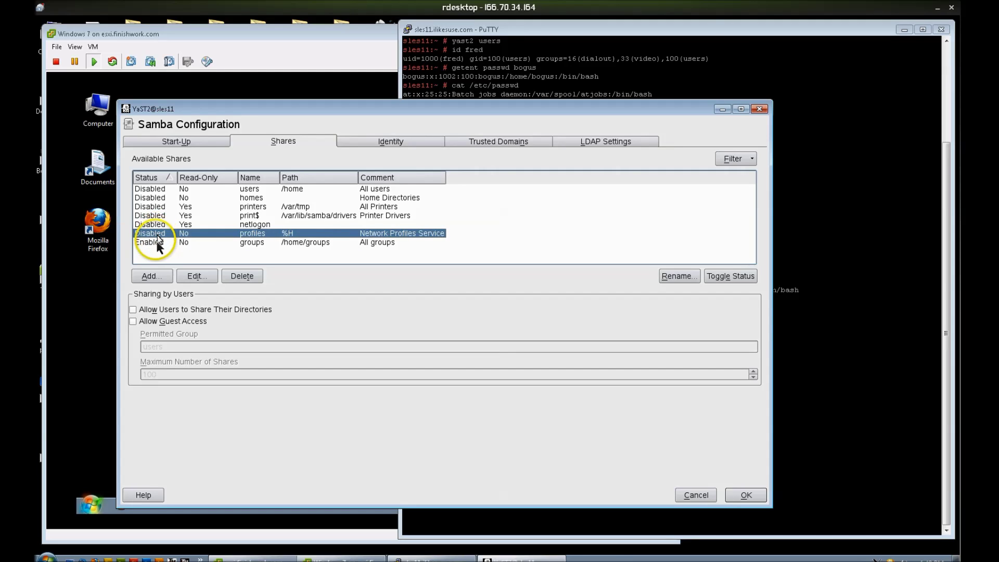
click(159, 242)
key(alt+g)
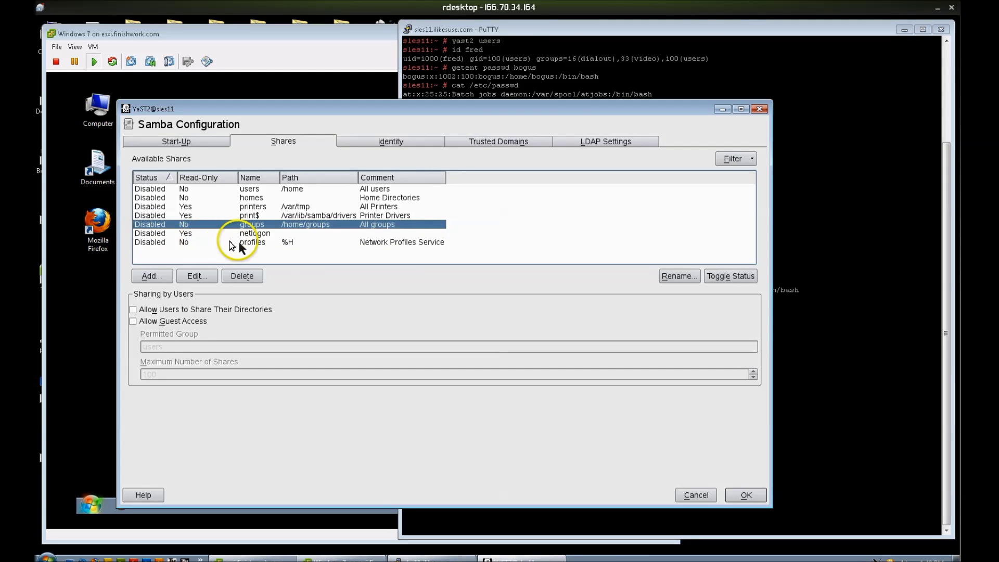
Step: On the Identity tab uncheck Retrieve WINS server via DHCP and save with OK
click(376, 143)
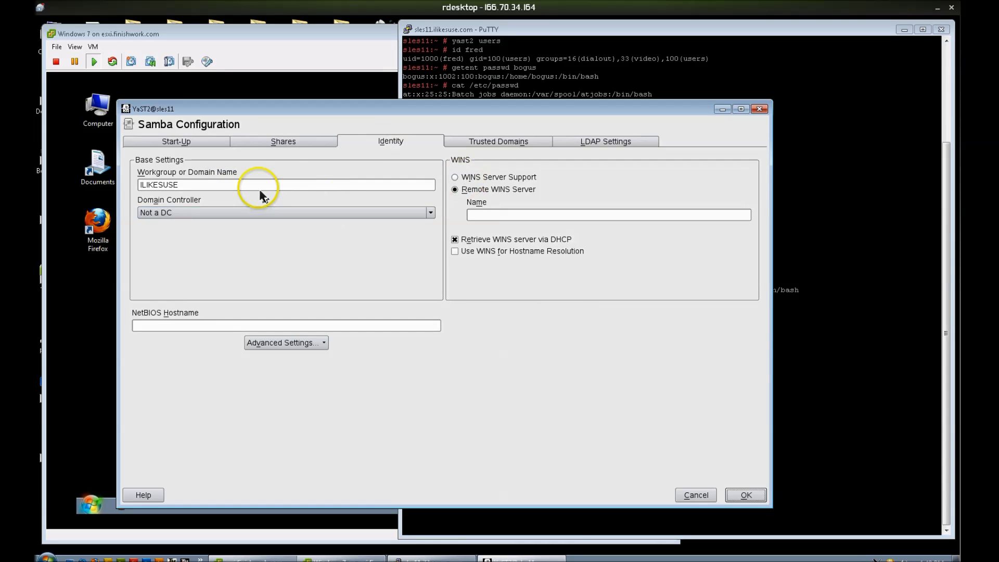
click(455, 240)
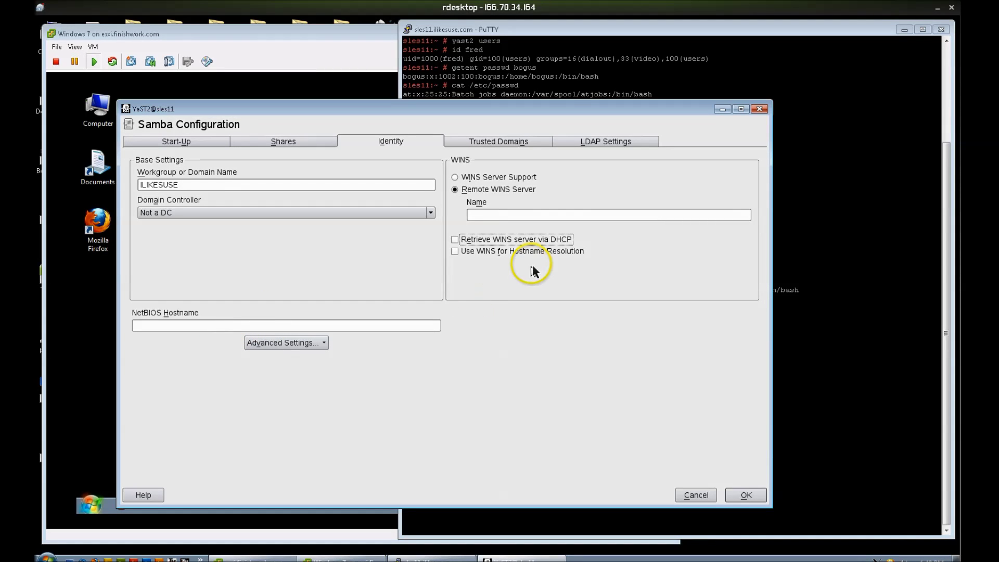
click(750, 494)
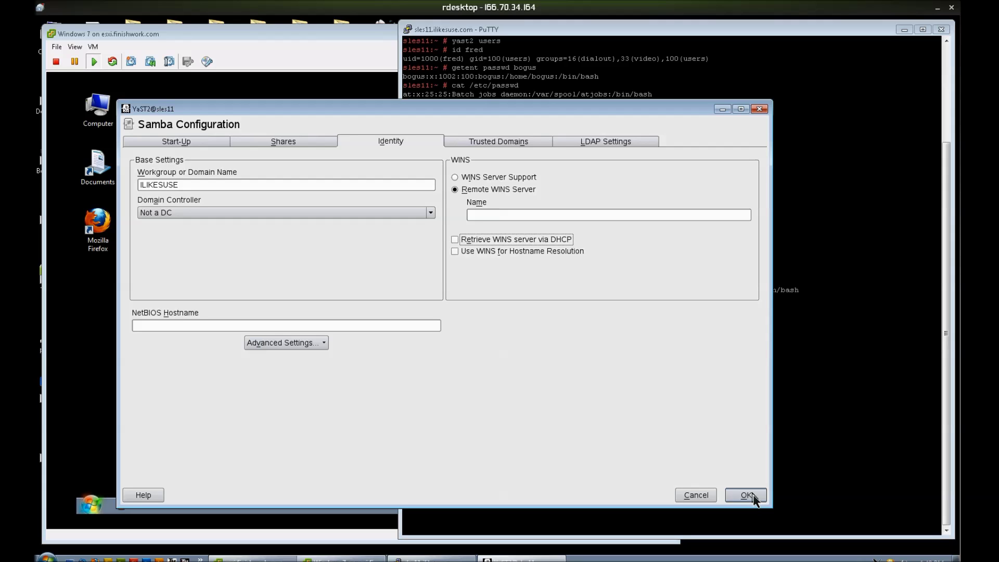
click(753, 496)
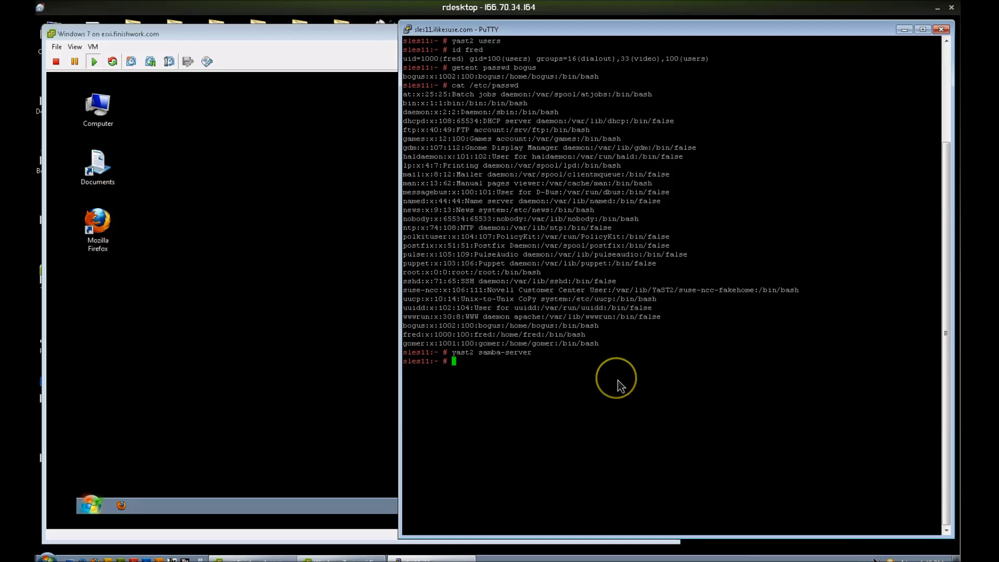
Step: Open /etc/samba/smb.conf in vi
text(cd /etc/samba/)
key(Return)
text(vi smb.conf)
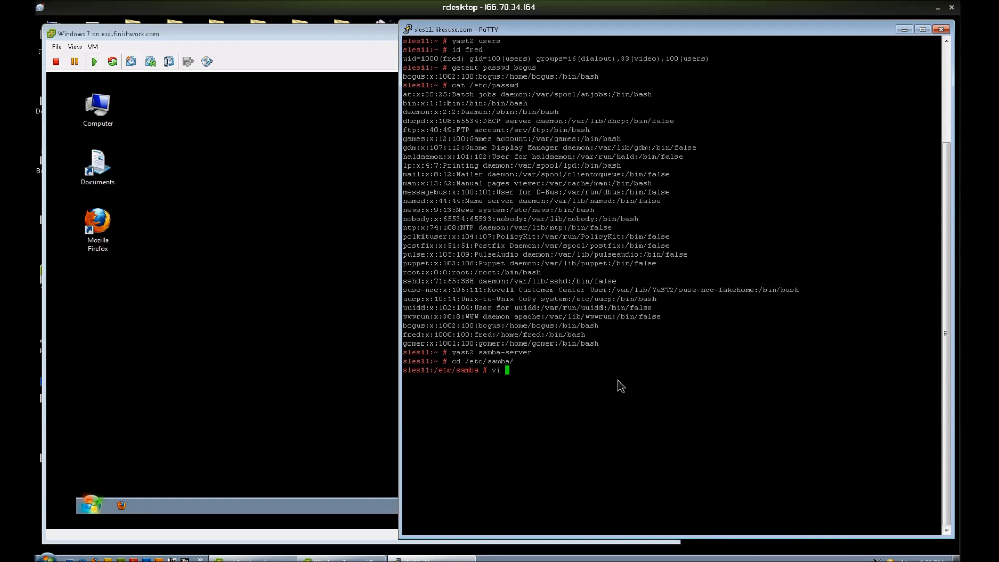
key(Return)
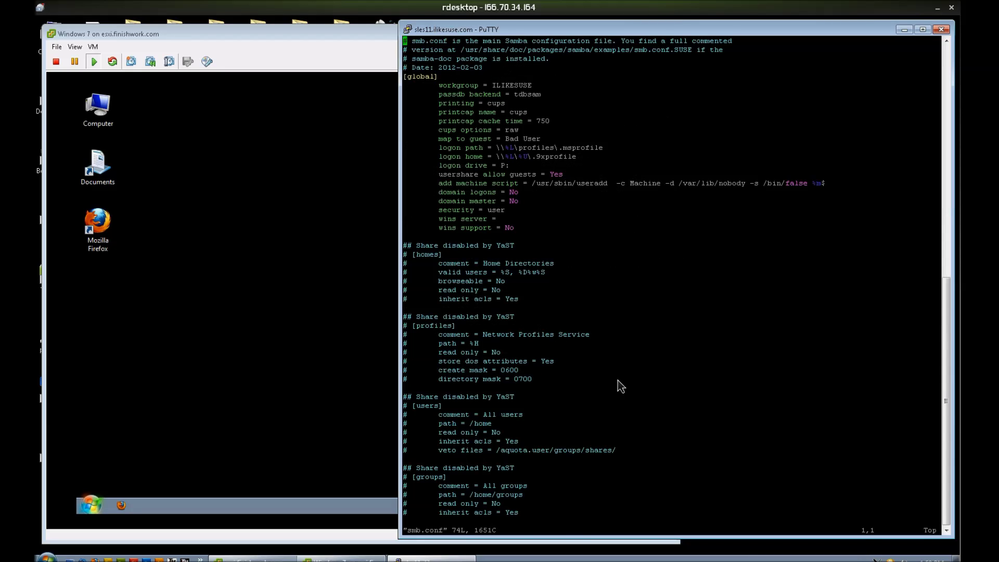
Step: Comment out the printing, printcap name, printcap cache time and cups options lines
key(Down)
key(Down)
key(Down)
key(Down)
key(Down)
key(Down)
key(Down)
text(i#)
key(Down)
key(Left)
text(#)
key(Down)
key(Left)
text(#)
key(Down)
key(Left)
text(#)
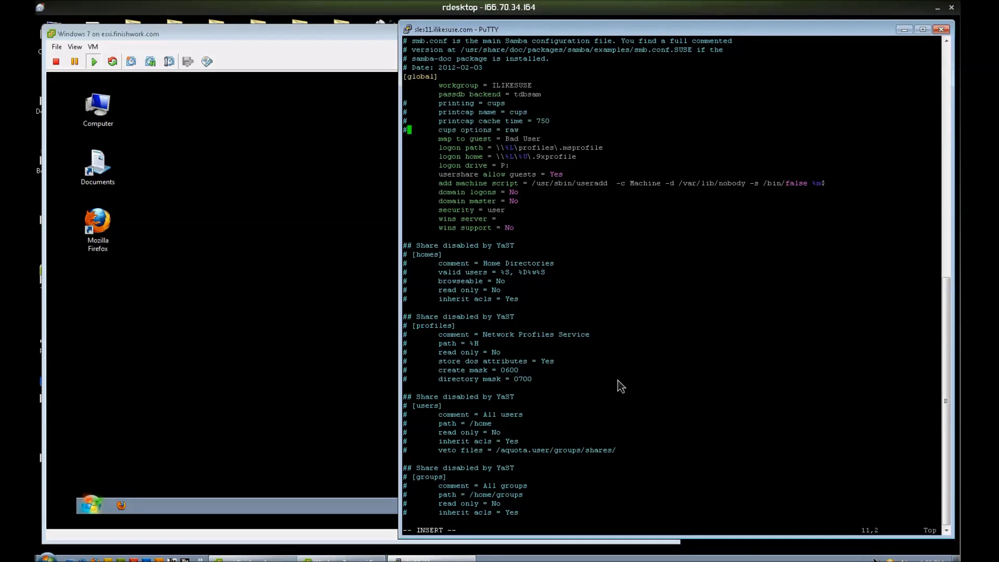
key(Escape)
Step: Change usershare allow guests from Yes to no
key(Down)
key(Down)
key(Down)
key(Down)
key(Down)
key(Down)
key(Up)
key(End)
key(Left)
key(Left)
text(cwno)
key(Down)
key(Down)
Step: Comment out the machine-script, domain logons, domain master and wins server lines
key(Down)
key(Down)
key(Down)
key(Escape)
key(0)
key(Up)
key(Up)
key(Up)
key(Up)
text(i#)
key(Down)
text(#)
key(Down)
text(#)
key(Down)
key(Down)
text(#)
key(Down)
text(#)
key(Down)
key(Down)
key(Down)
key(Down)
key(Down)
key(Down)
key(Down)
key(Down)
key(Down)
key(Down)
key(Down)
key(Down)
key(Down)
key(Down)
key(Down)
key(Down)
key(Down)
key(Down)
key(Down)
key(Down)
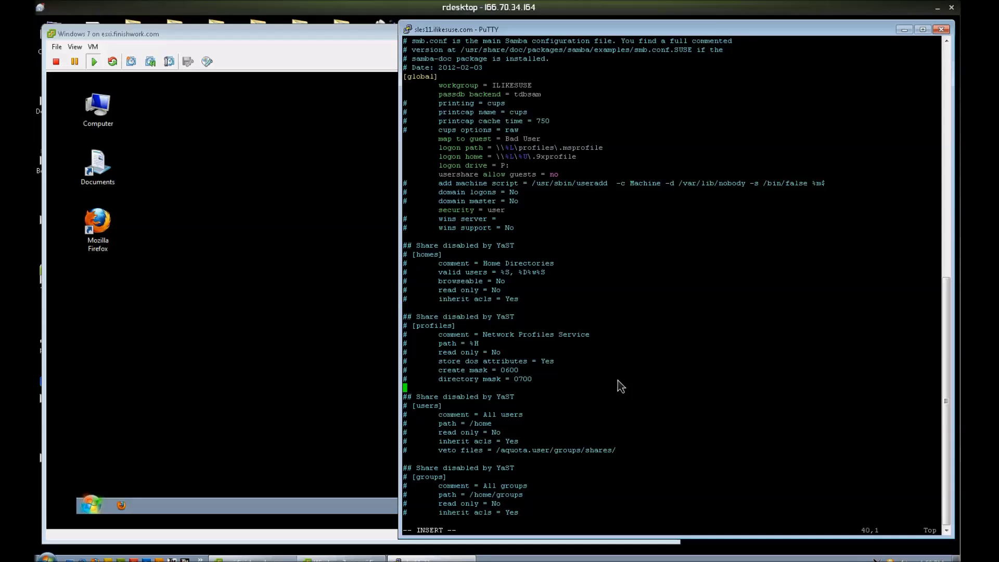
key(Down)
key(Down)
key(Down)
key(Down)
key(Down)
key(Down)
key(Down)
key(Down)
key(Down)
key(Down)
key(Down)
key(Down)
key(Down)
key(Down)
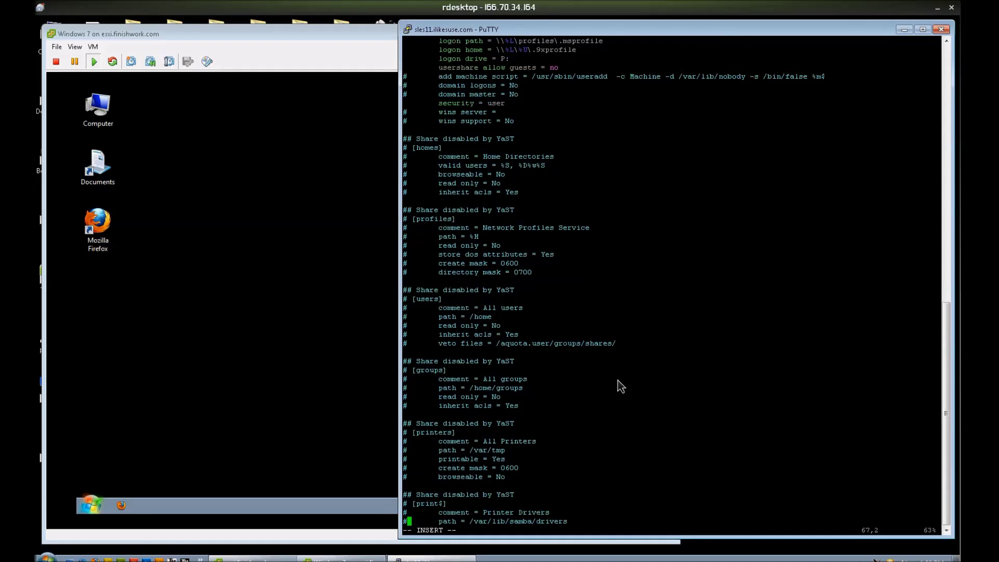
key(Down)
key(Down)
key(Down)
key(Down)
key(Down)
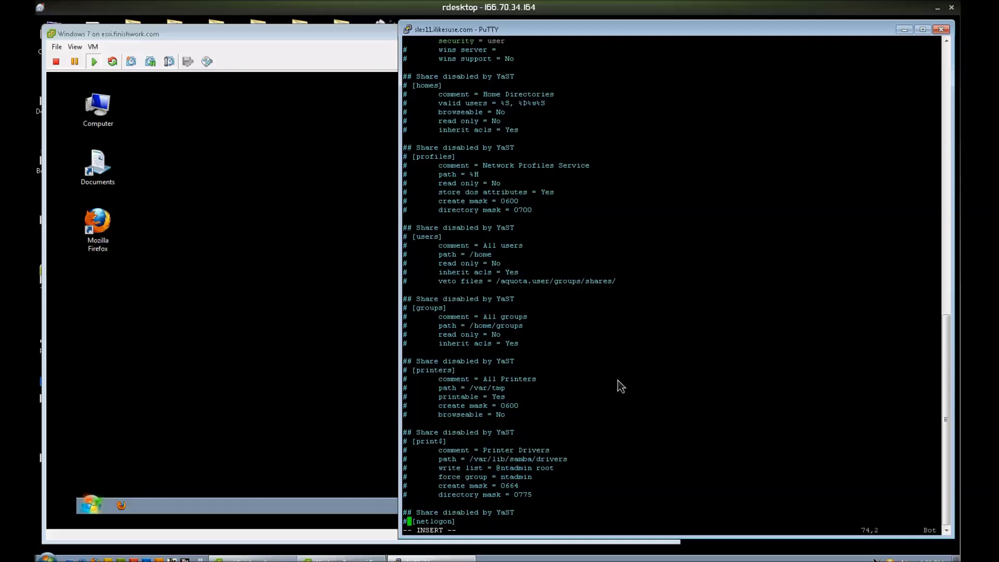
Step: Write smb.conf and quit vi with :wq
key(Escape)
text(:wq)
key(Return)
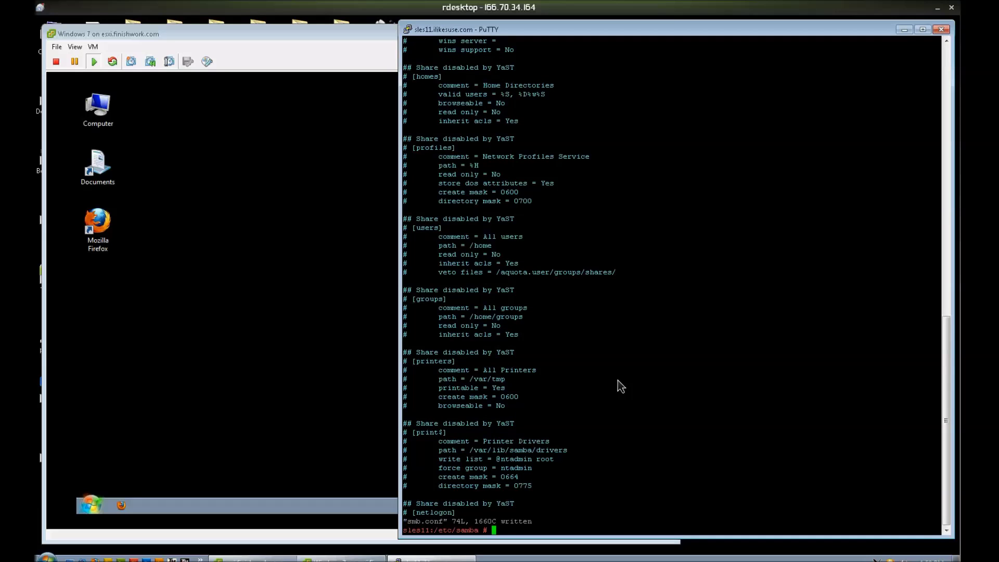
Step: Create the sambashare folder in / and list it with ll | grep samba
text(cd /)
key(Return)
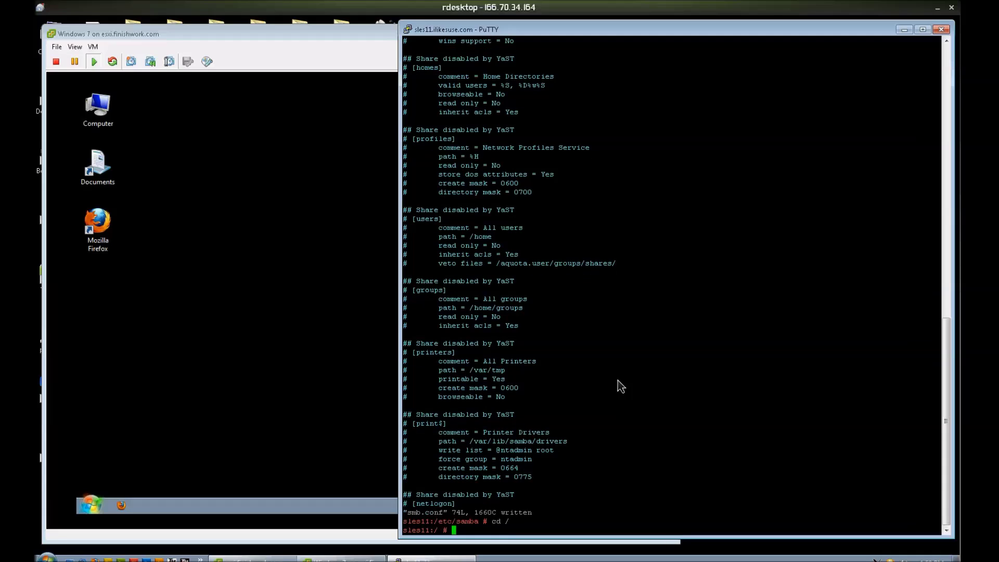
text(ls)
key(Return)
text(mkdir )
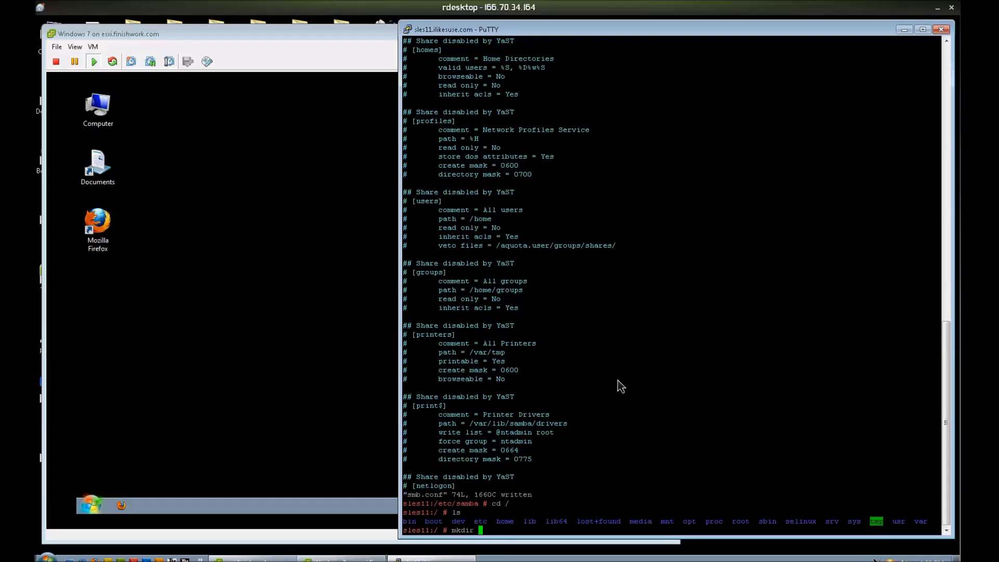
text(sambashare)
key(Return)
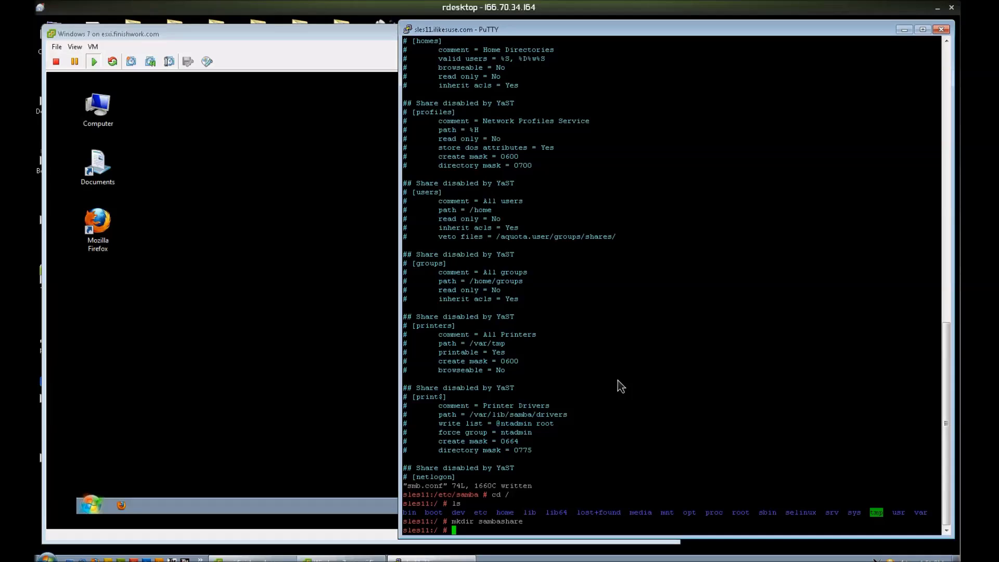
text(ll | grep samba)
key(Return)
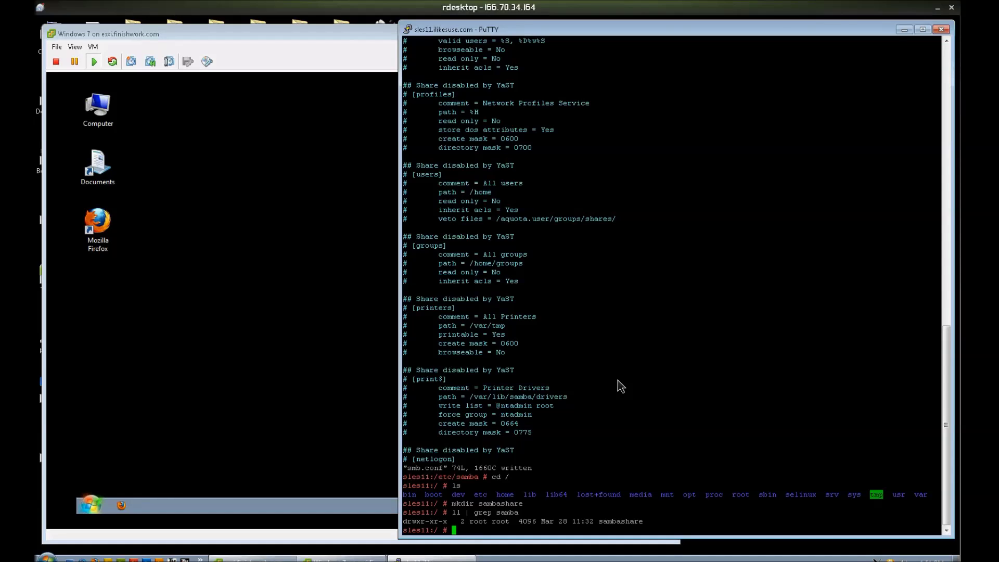
Step: Give sambashare 770 permissions and add the setgid bit with chmod g+s
text(chmod 770 sam)
key(Tab)
key(Return)
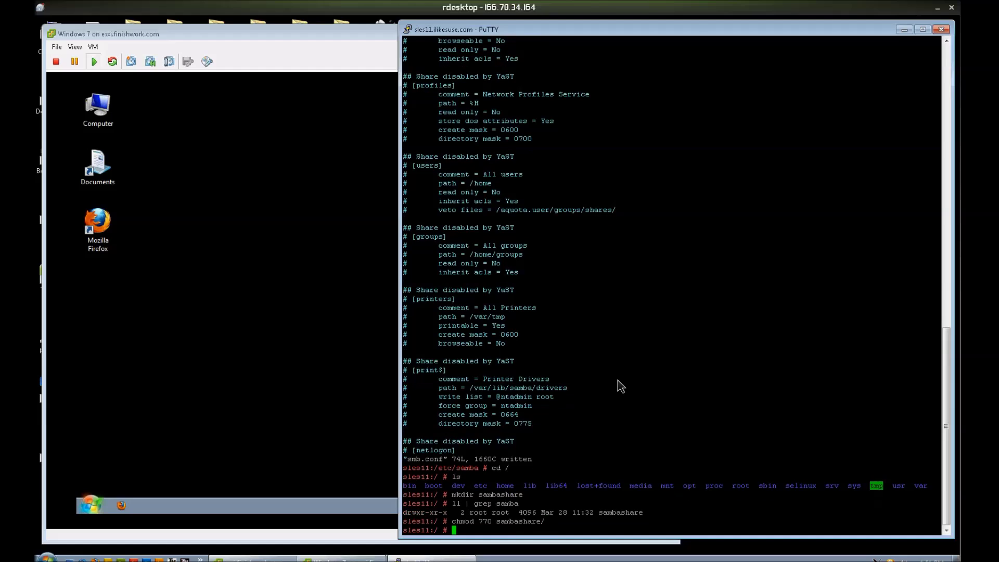
text(chmog g+s sam)
key(Tab)
key(Return)
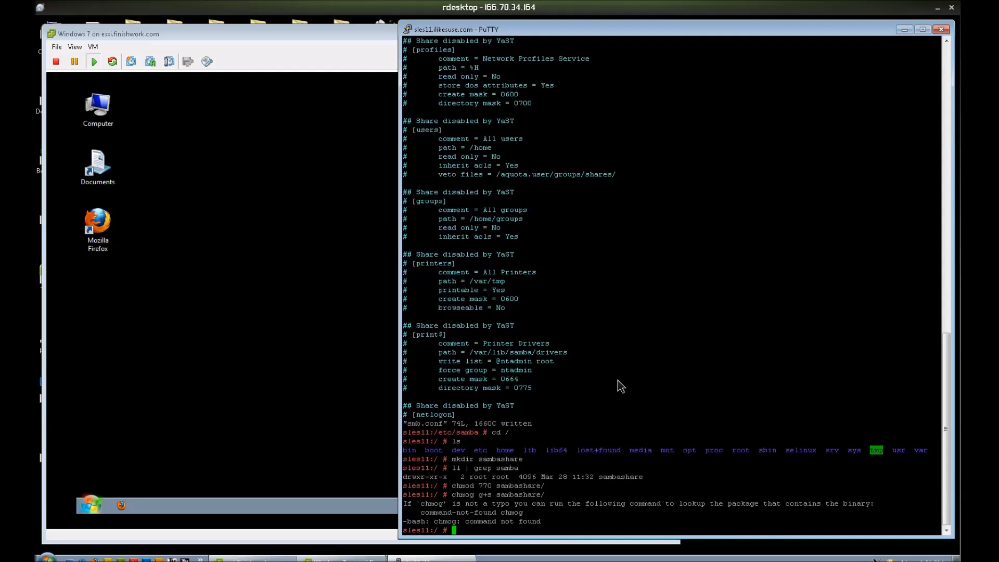
key(Up)
key(Left)
key(Left)
key(Left)
key(Left)
key(Left)
key(Left)
key(Left)
key(Left)
key(Left)
key(Left)
key(Left)
key(Left)
key(Left)
key(Left)
key(Left)
key(Left)
key(Left)
key(Delete)
text(d)
key(Return)
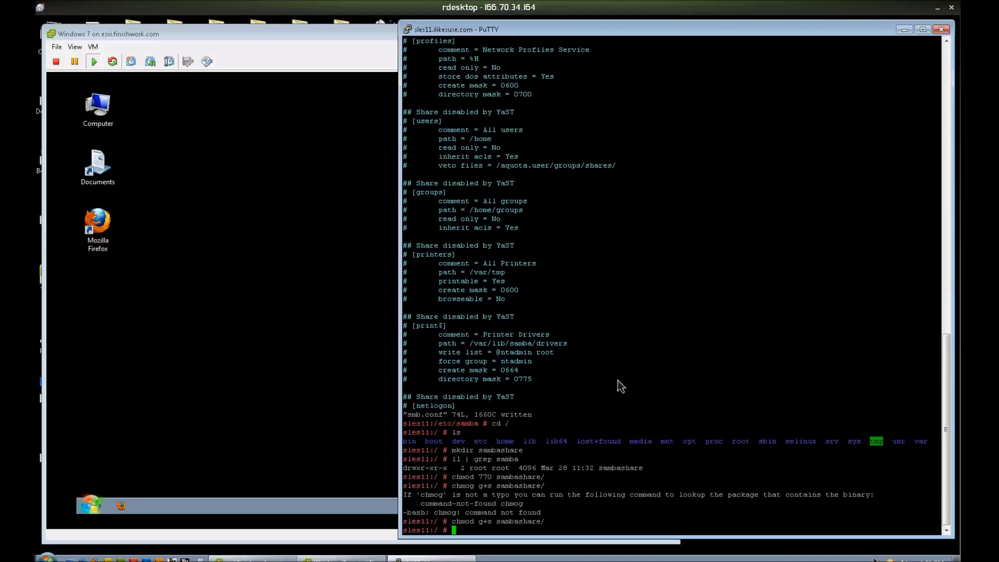
Step: Make fred:sambausers own sambashare and confirm drwxrws--- with ll | grep samba
text(chown fred:sambausers sambashare/)
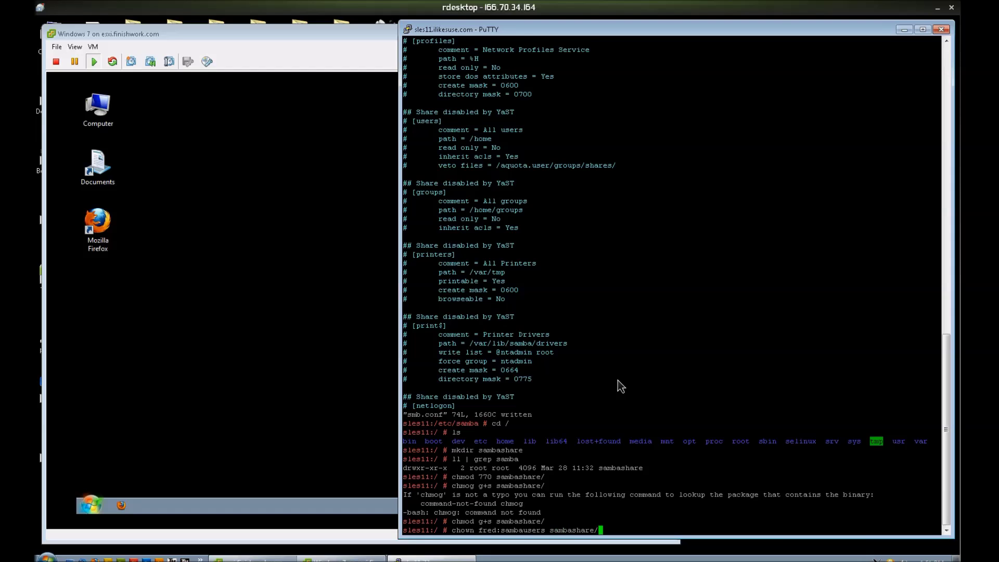
key(Return)
text(ll | grep samba)
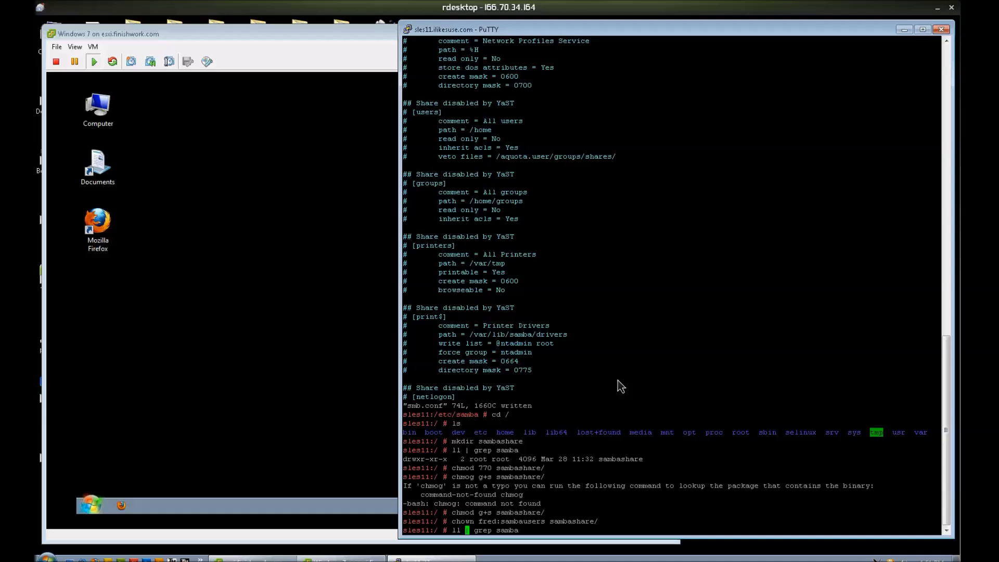
key(Return)
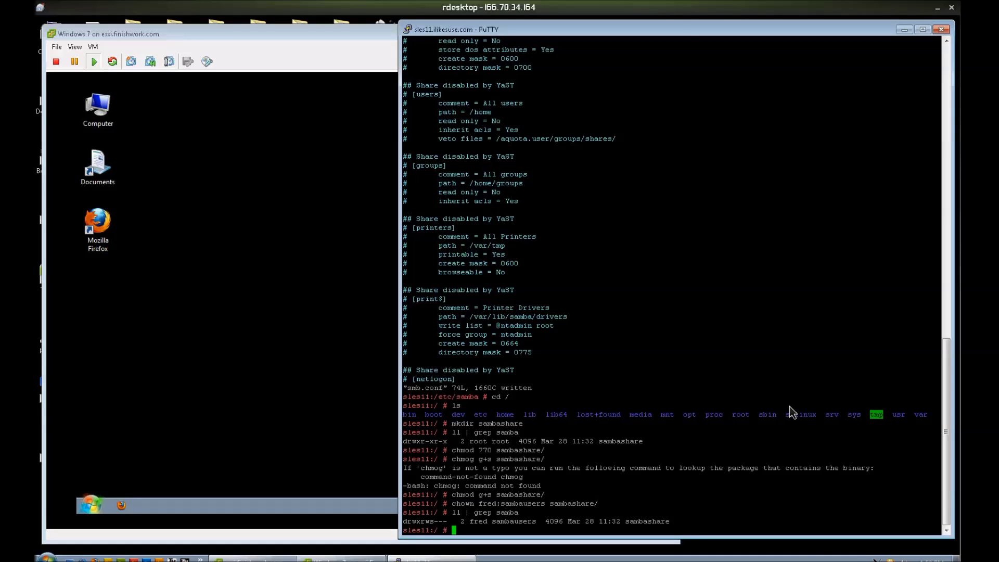
text(vi /etc/samba/smb.confi)
Step: Open smb.conf in vi and add a [test] section header below the netlogon share
key(BackSpace)
key(Return)
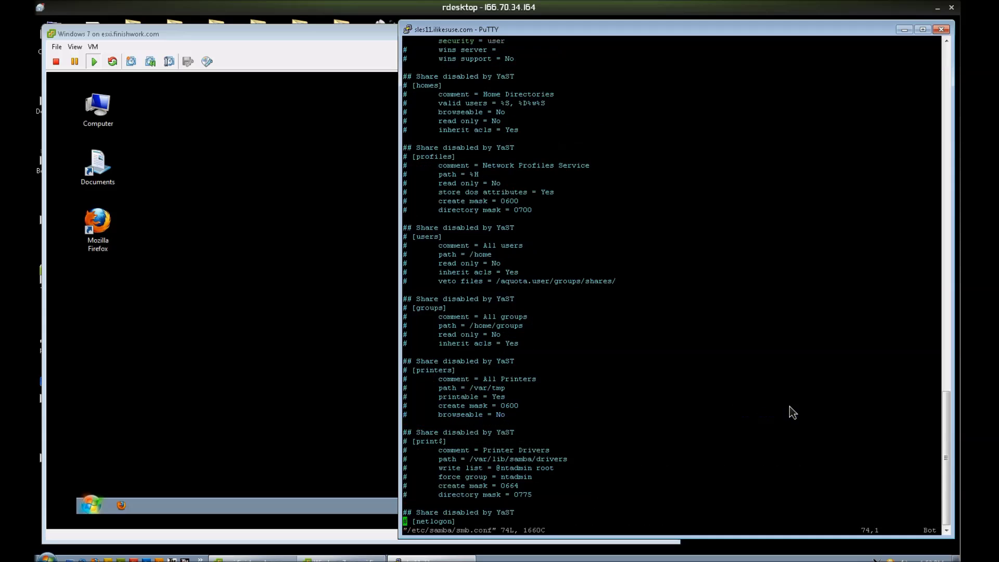
key(i)
key(End)
key(Return)
key(Tab)
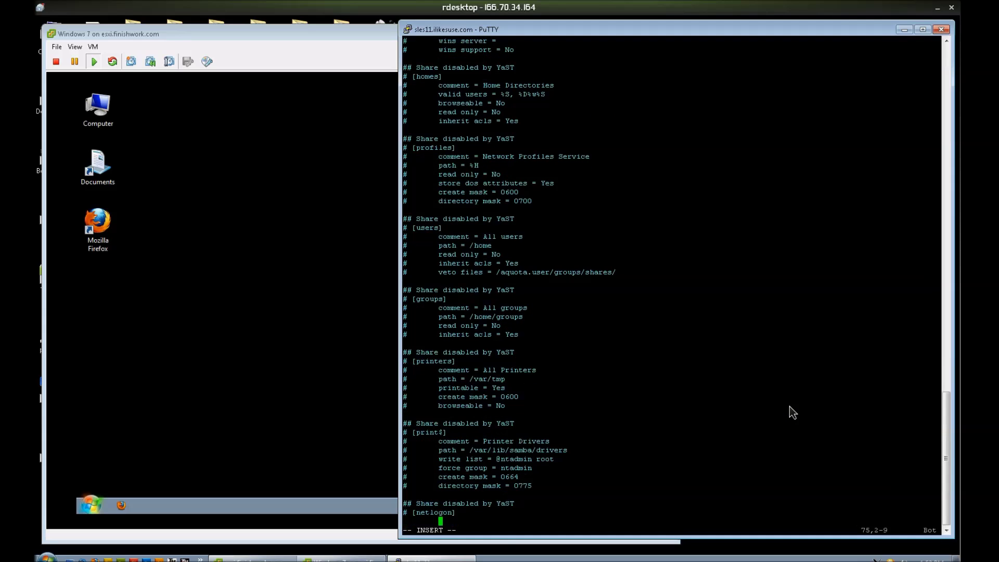
key(BackSpace)
text([test])
key(Tab)
key(Return)
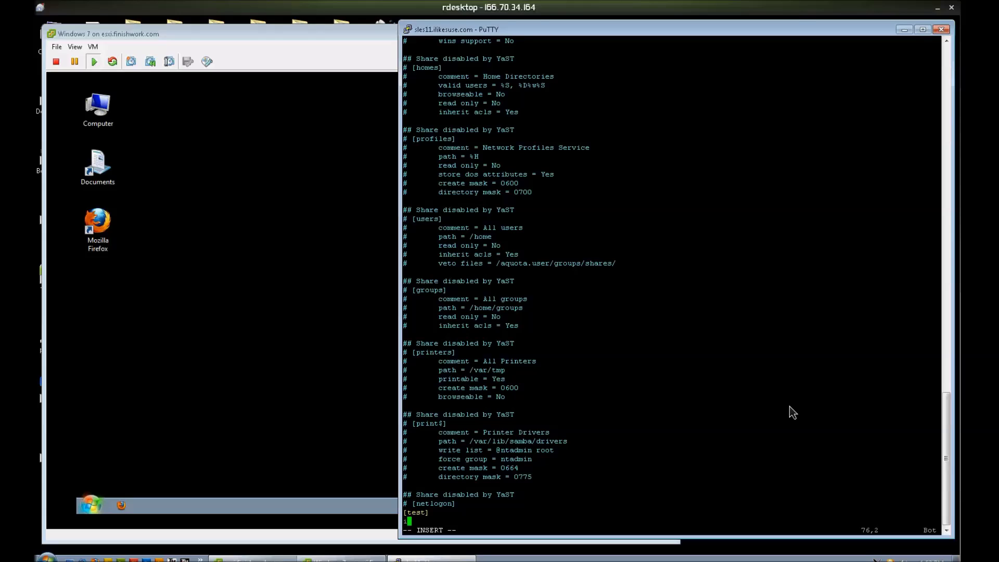
key(Tab)
text(comment = test share)
key(Return)
key(Tab)
text(path)
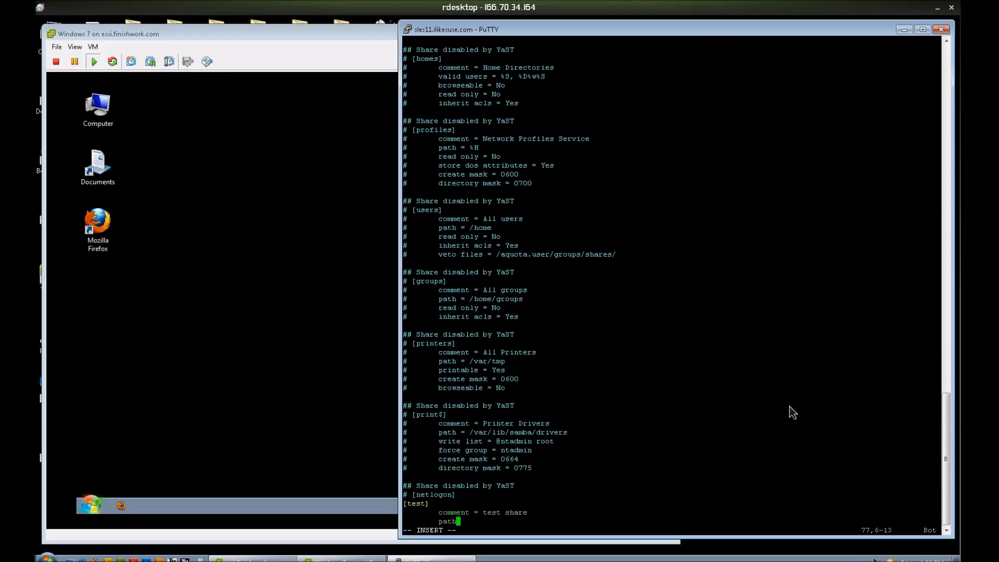
text( = /sambatest)
key(Return)
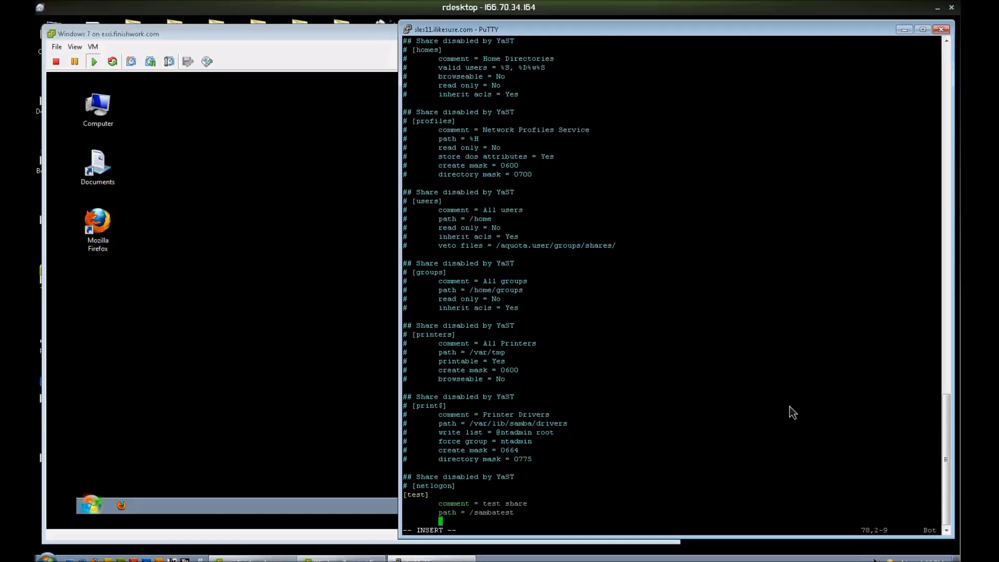
text(read only = no)
key(Return)
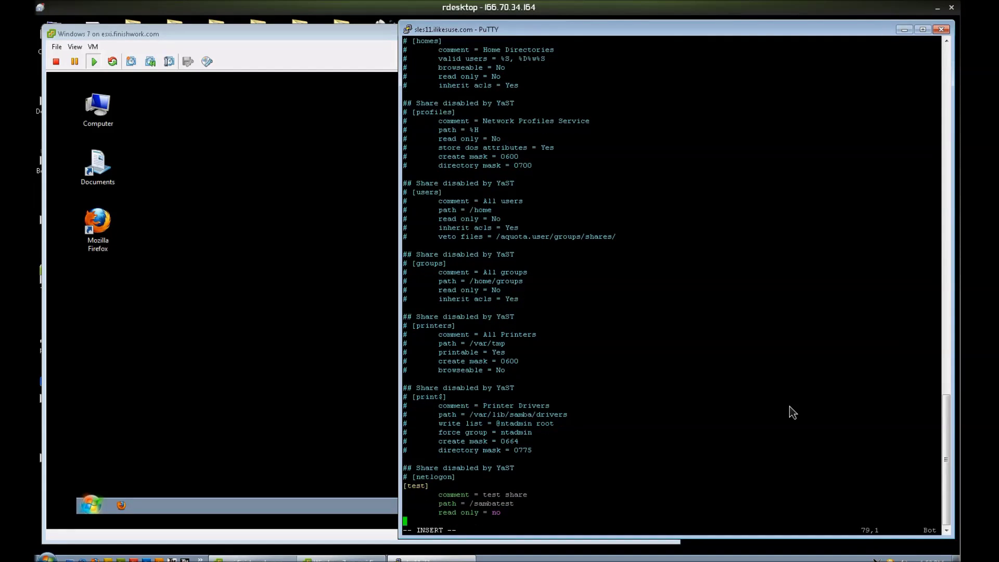
text(guest ok = no)
key(Return)
key(Tab)
text(v)
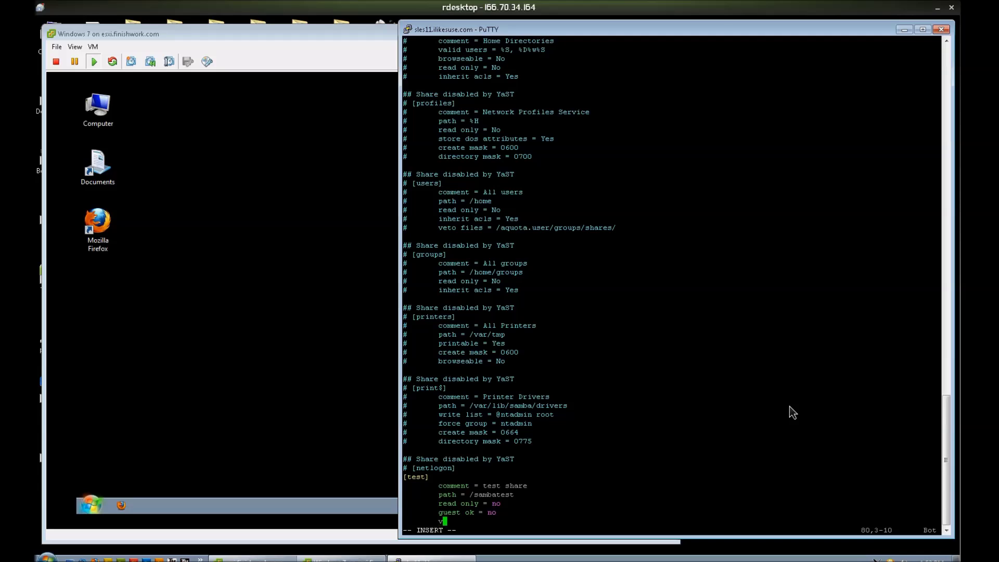
text(alid users = fred @sambaus)
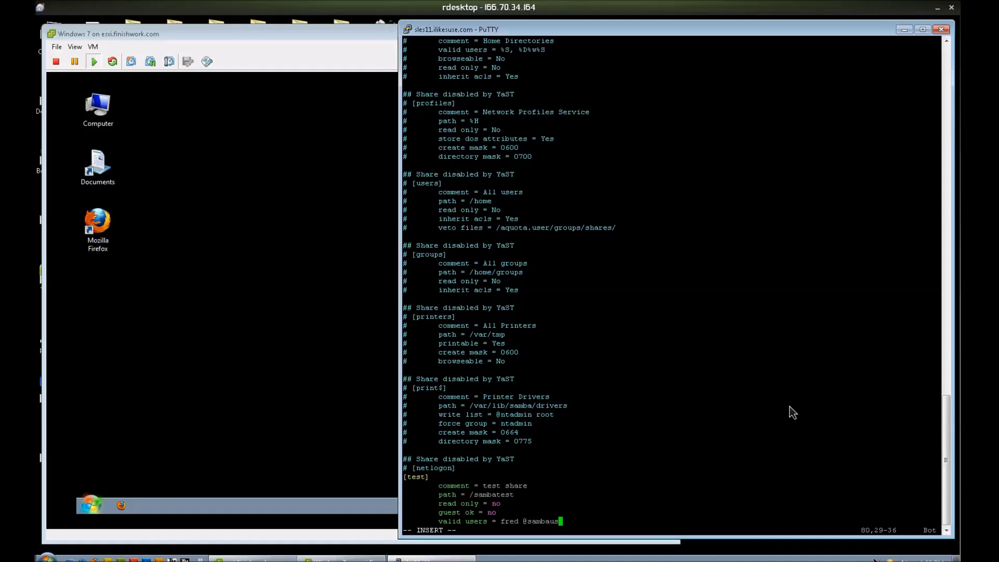
text(ers)
key(Return)
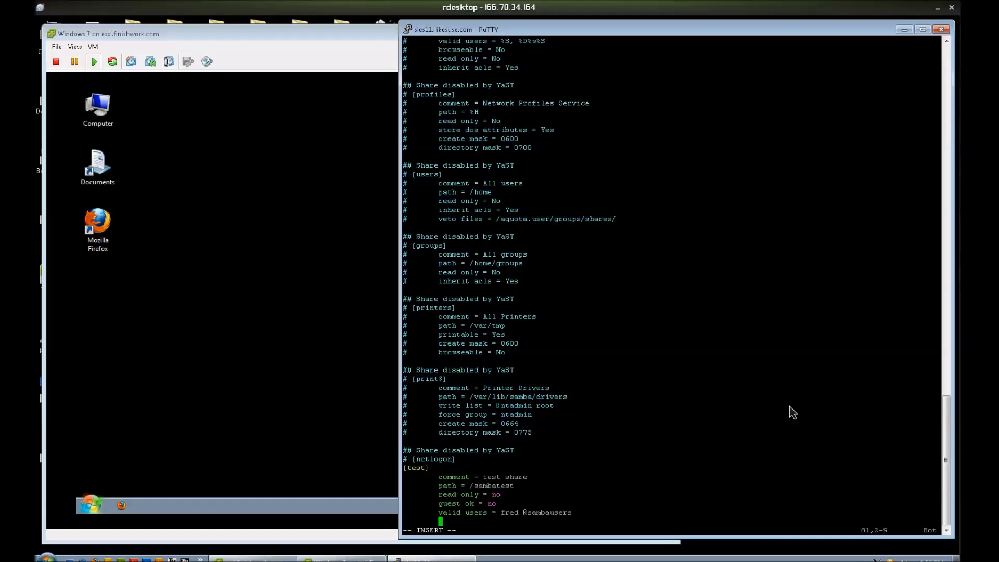
Step: Save smb.conf and quit vi with :wq
key(Escape)
text(:wq)
key(Return)
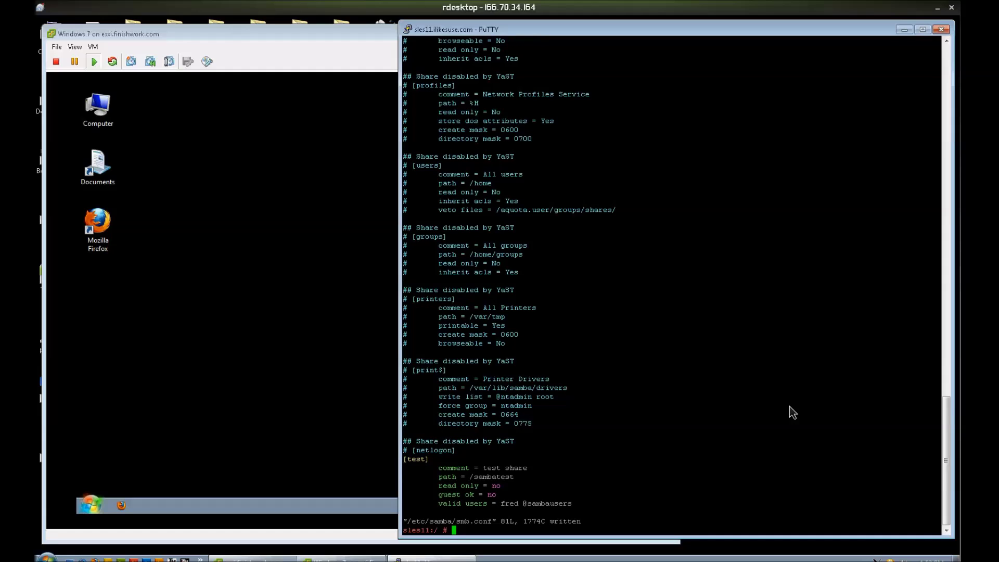
text(c)
Step: Run testparm to check smb.conf and view the service definitions dump
key(BackSpace)
text(testparm)
key(Return)
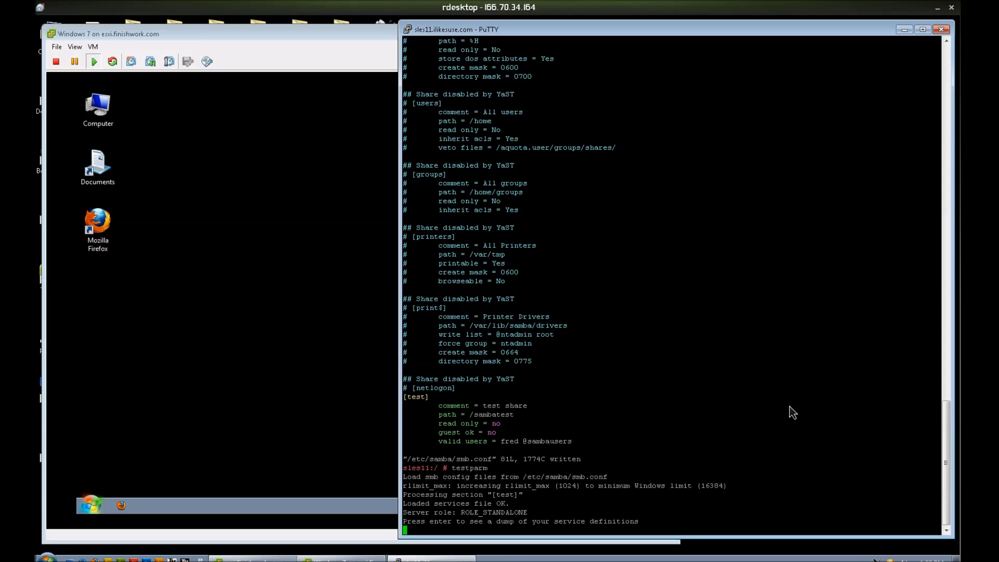
key(Return)
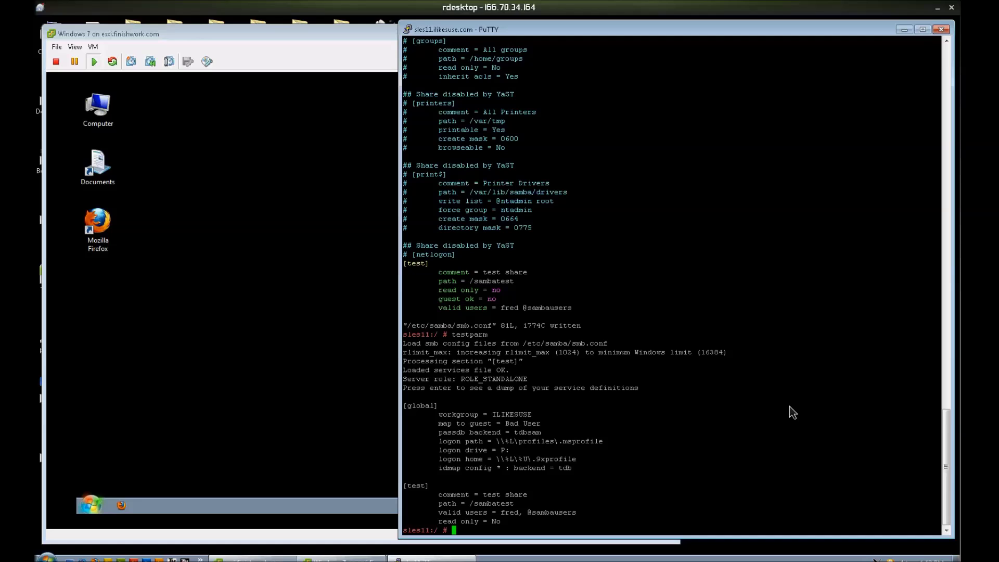
Step: Restart Samba with rcsmb restart, then list all accounts with getent passwd
text(rcsmb restart)
key(Return)
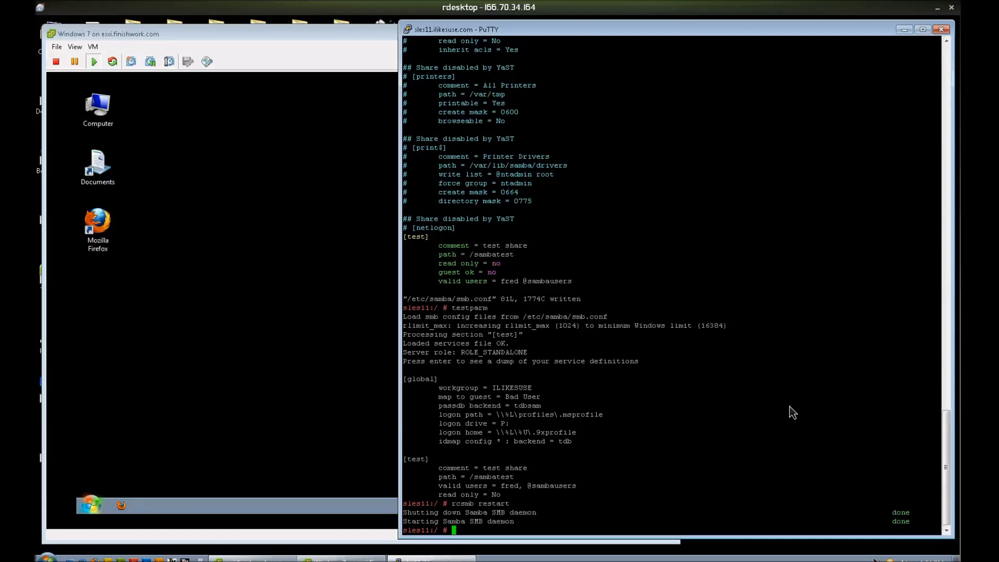
text(getent passwd | gr)
key(BackSpace)
key(BackSpace)
key(BackSpace)
key(BackSpace)
key(BackSpace)
key(Return)
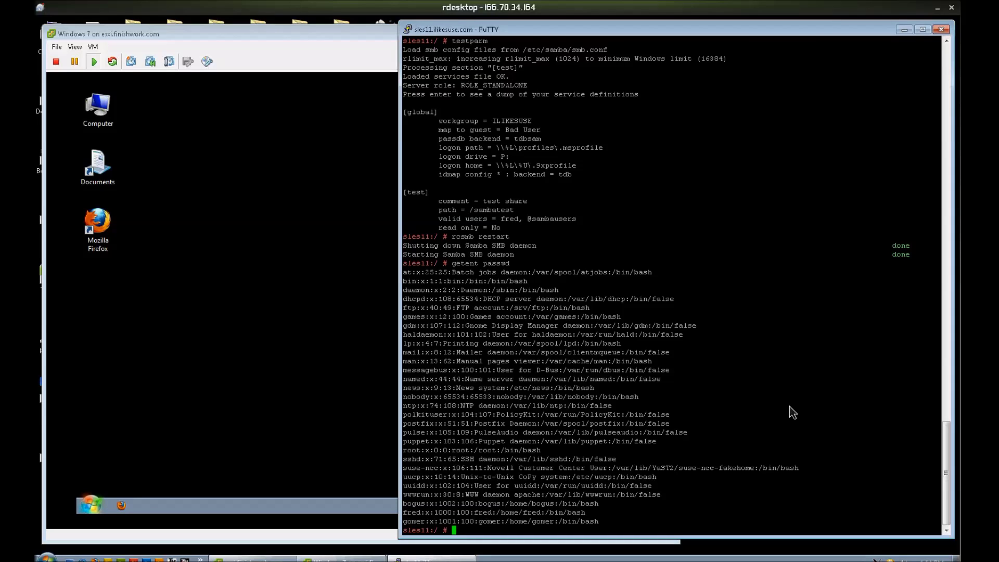
Step: Run smbpasswd -a for fred, gomer and bogus, entering an SMB password for each
text(smbpasswd -a)
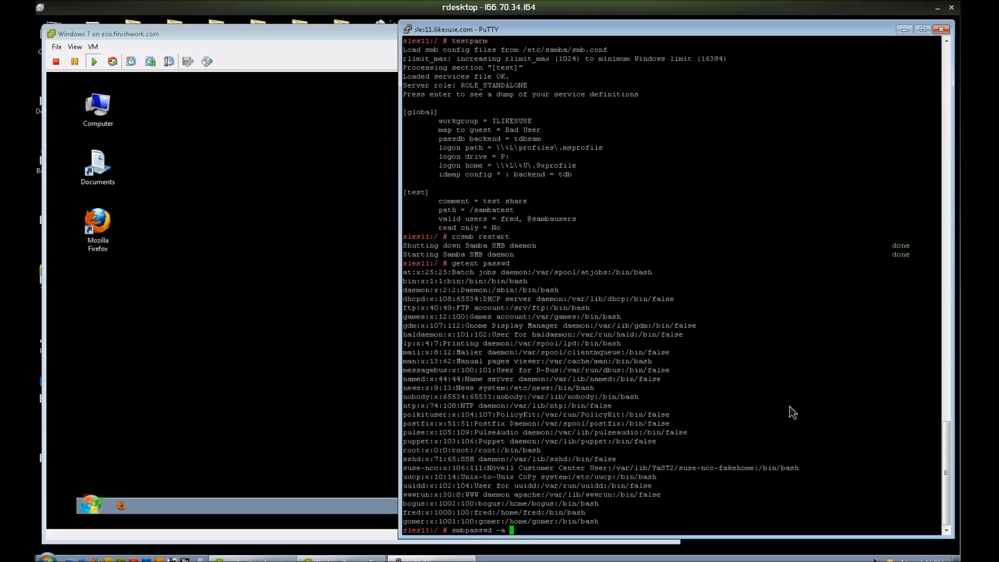
text( fred)
key(Return)
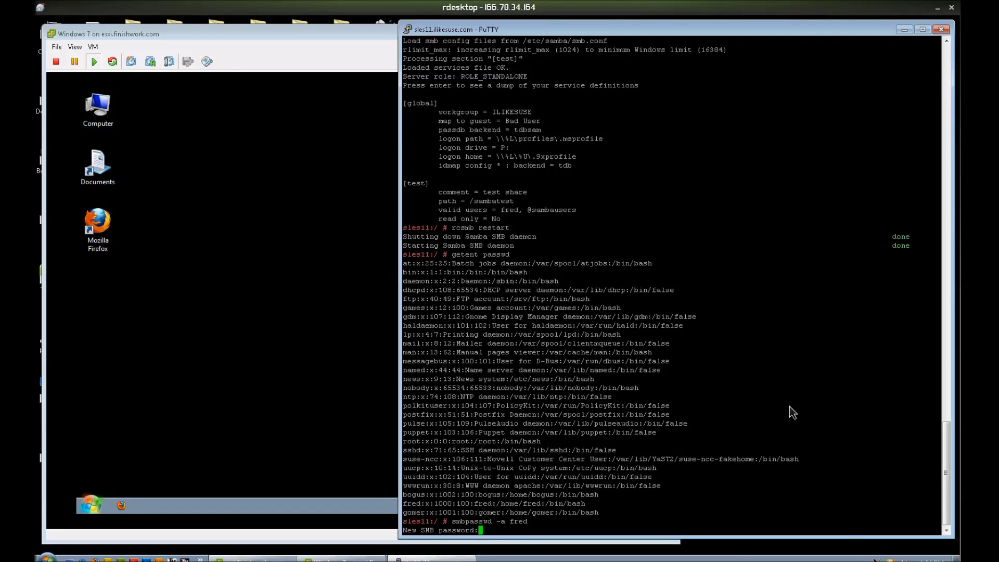
key(Return)
key(Return)
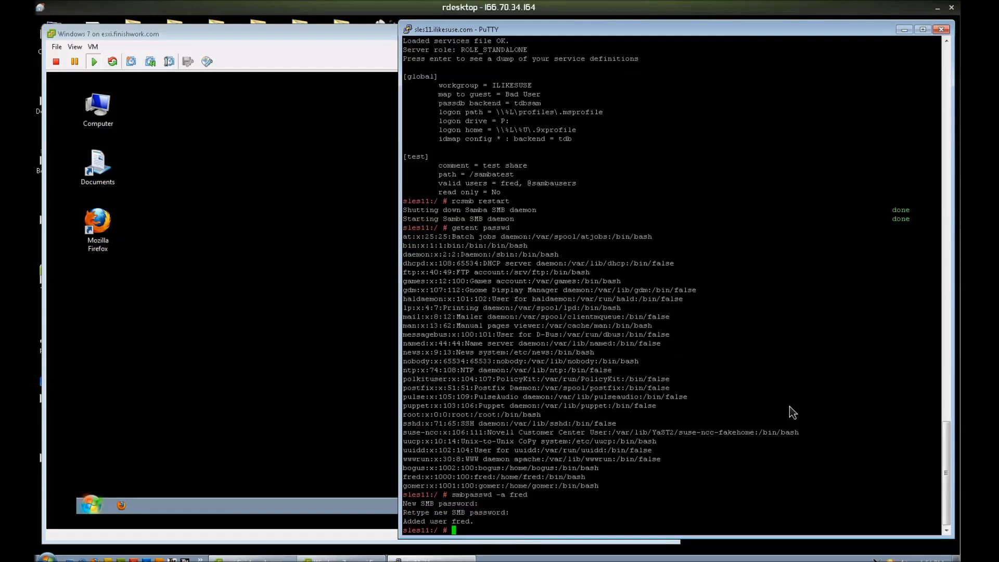
text(smbpasswd -a gomer)
key(Return)
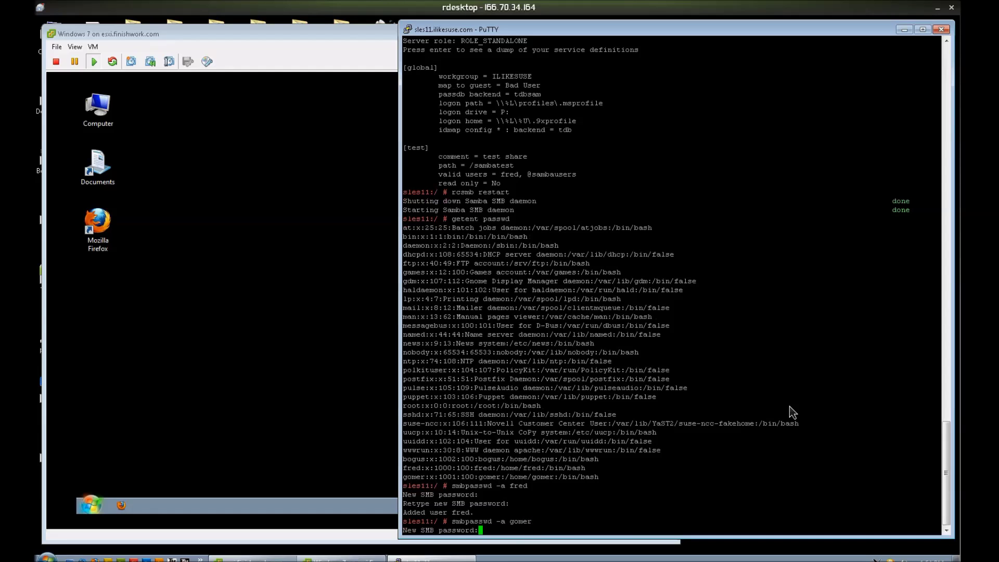
key(Return)
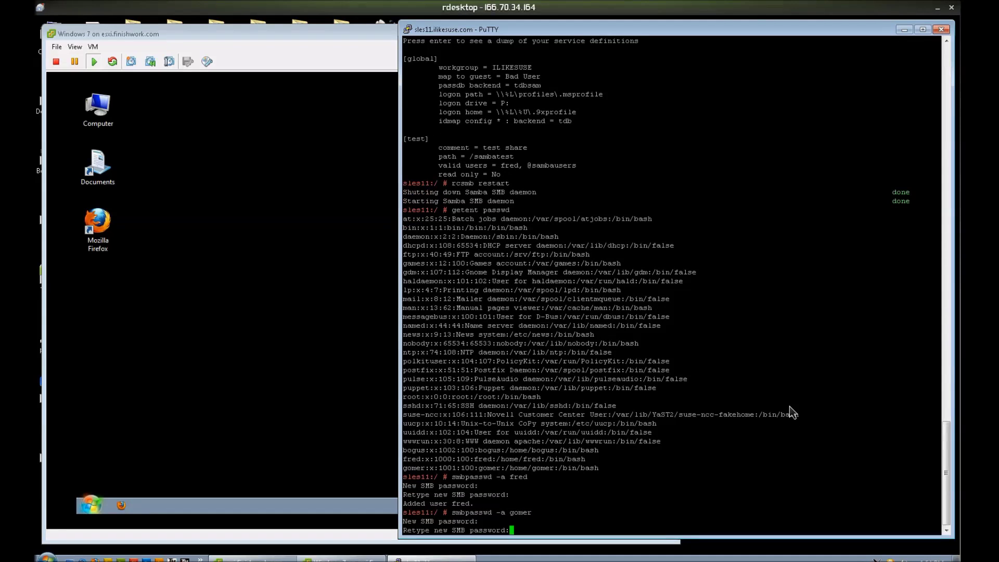
key(Return)
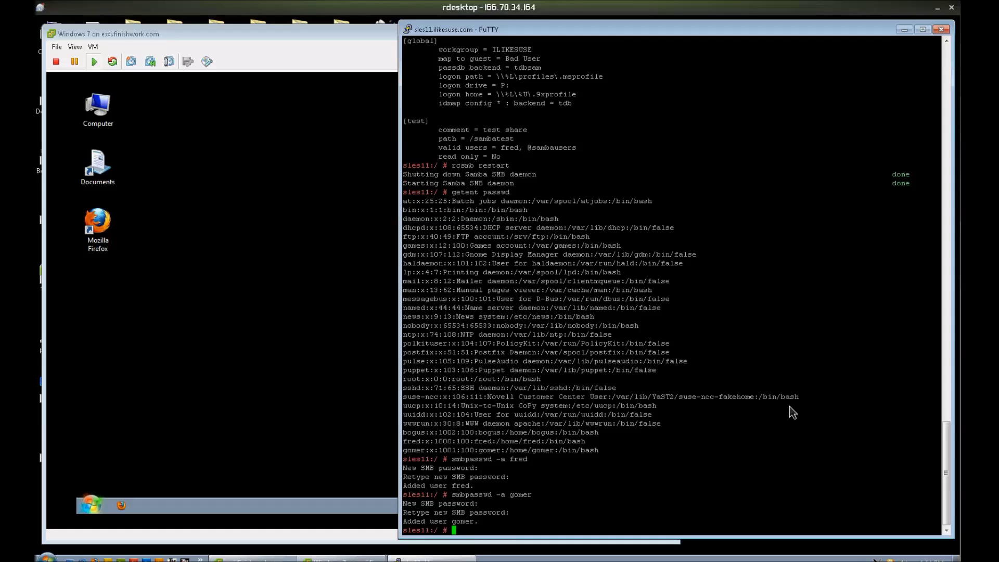
text(smbpasswd -a bogus)
key(Return)
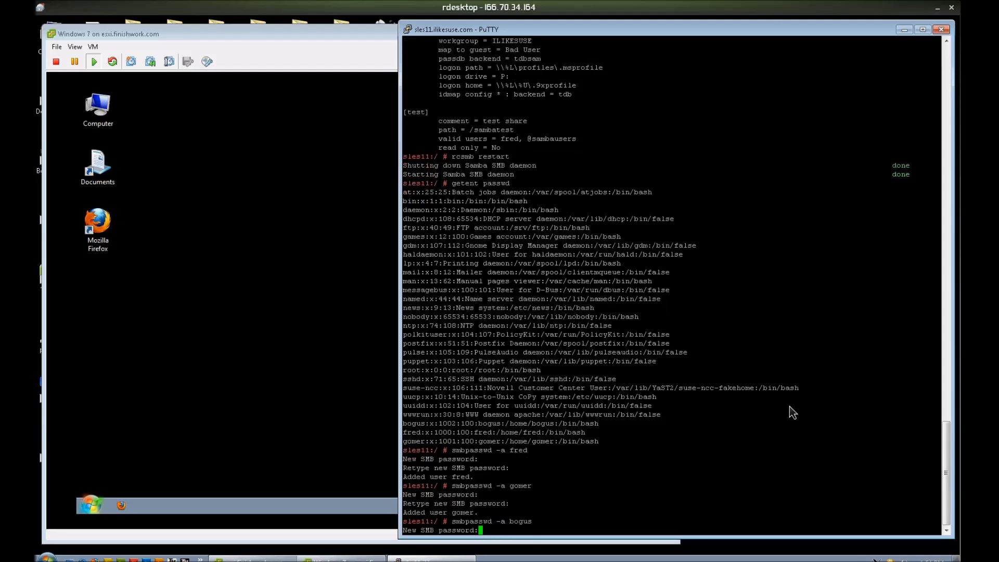
key(Return)
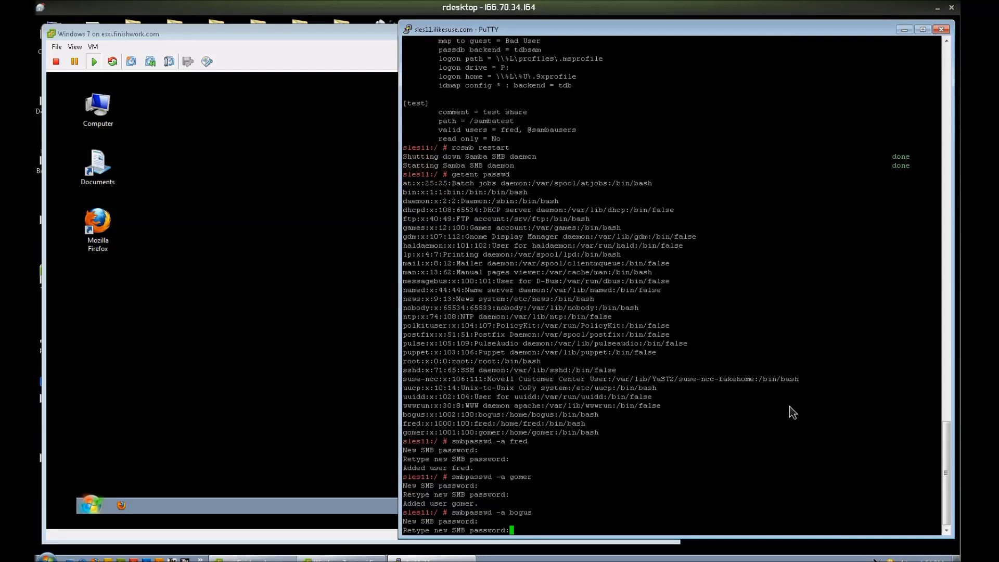
key(Return)
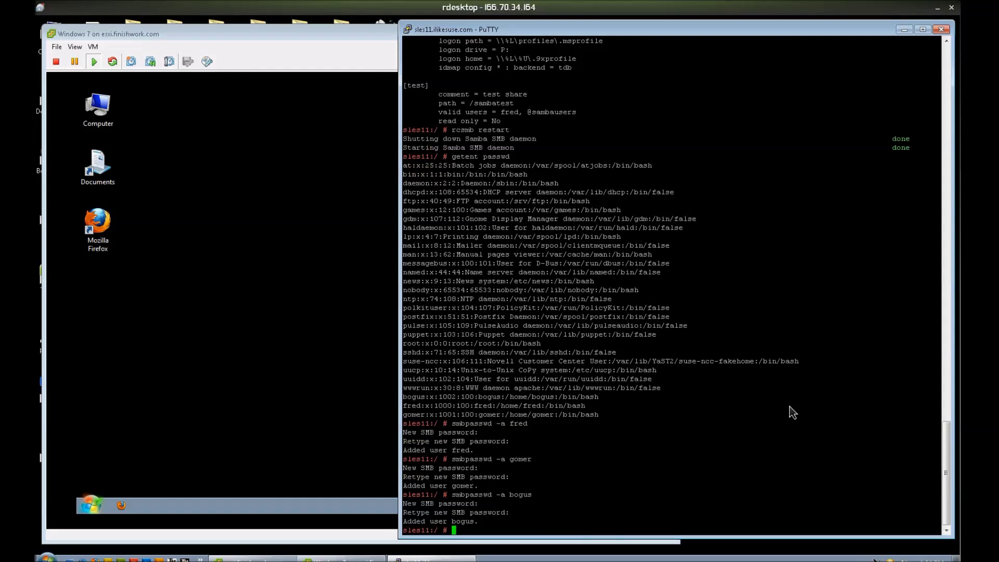
text(pdbedit -Lw)
Step: List Samba users with pdbedit -Lw, show fred's details with pdbedit -Lvu fred, then clear
key(Return)
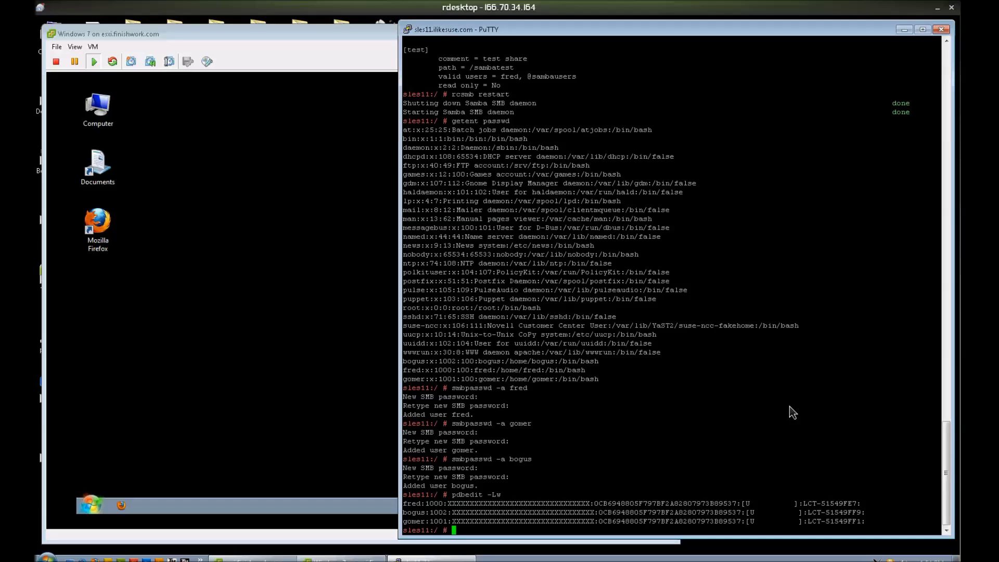
text(pdbedit -Lvu fred)
key(Return)
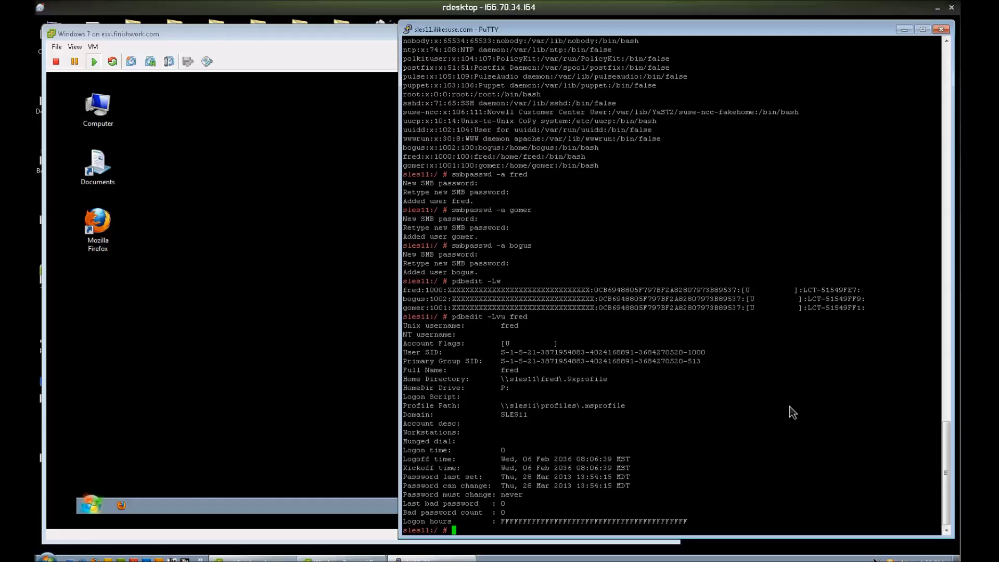
text(clear)
key(Return)
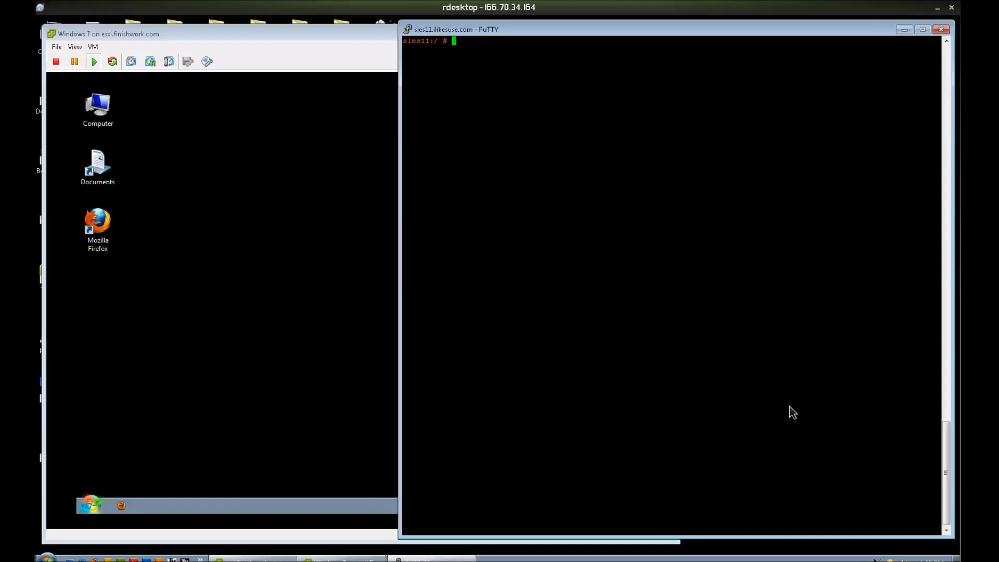
Step: Connect to //localhost/test as fred with smbclient, which fails with NT_STATUS_BAD_NETWORK_NAME, then run ls
text(smbclient //localhost/)
text(test -U fre)
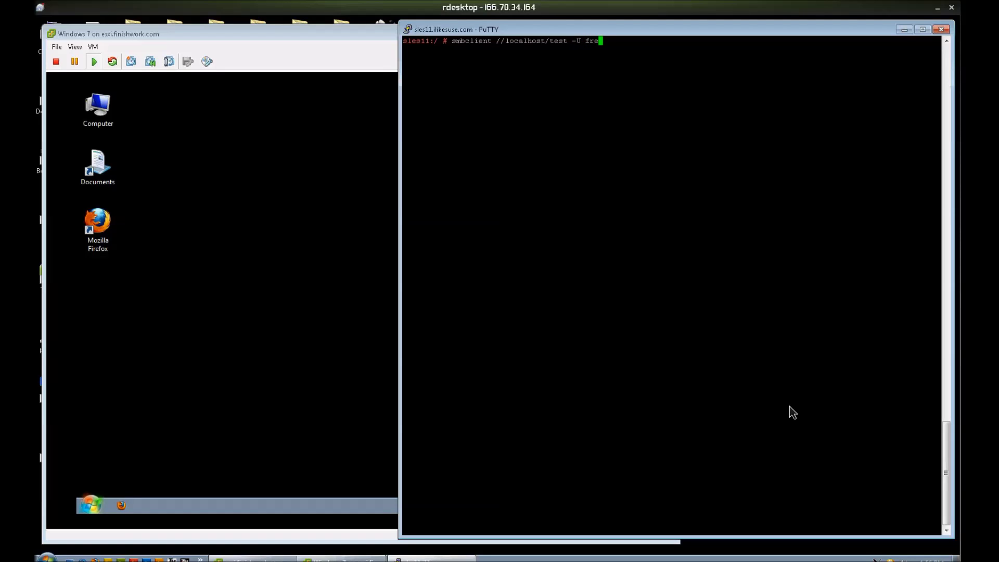
text(d%test)
key(Return)
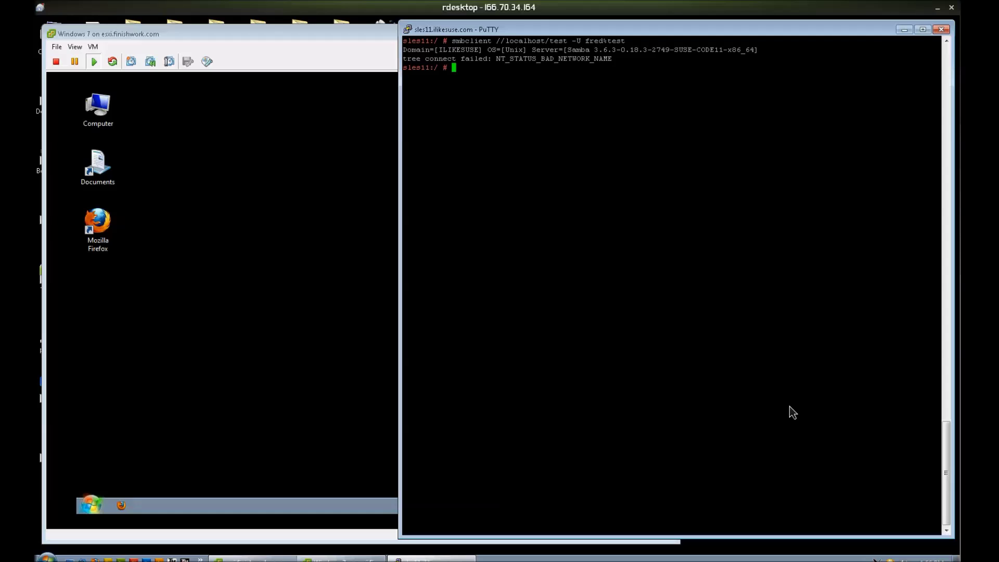
text(ls)
key(Return)
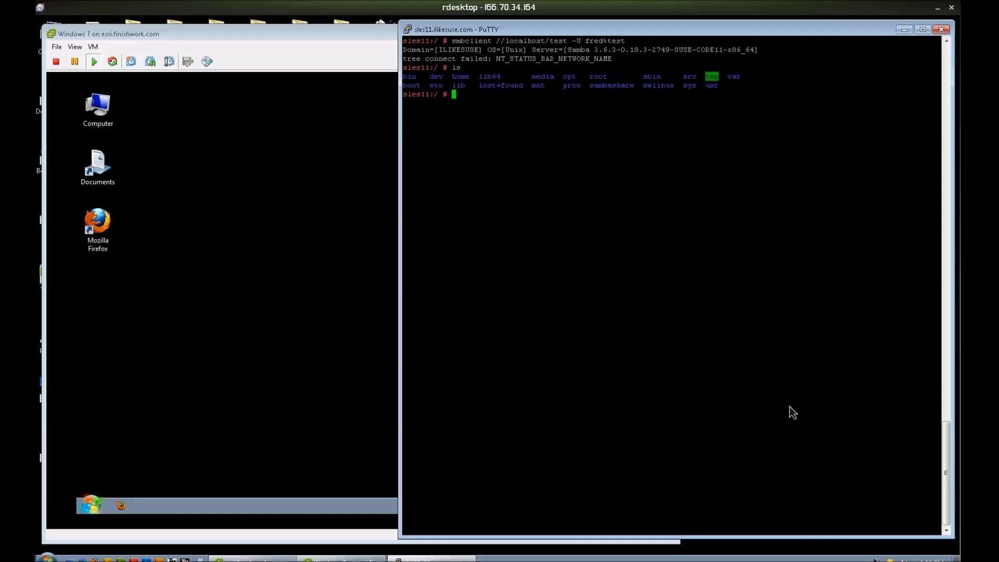
Step: Rerun testparm and list root directories with ll / to compare against the share path
text(testparm)
key(Return)
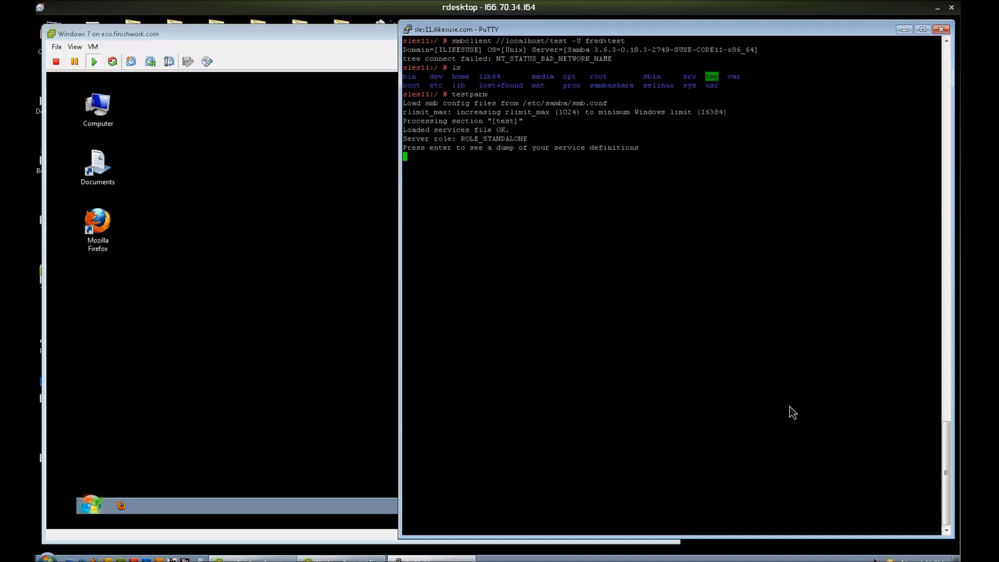
key(Return)
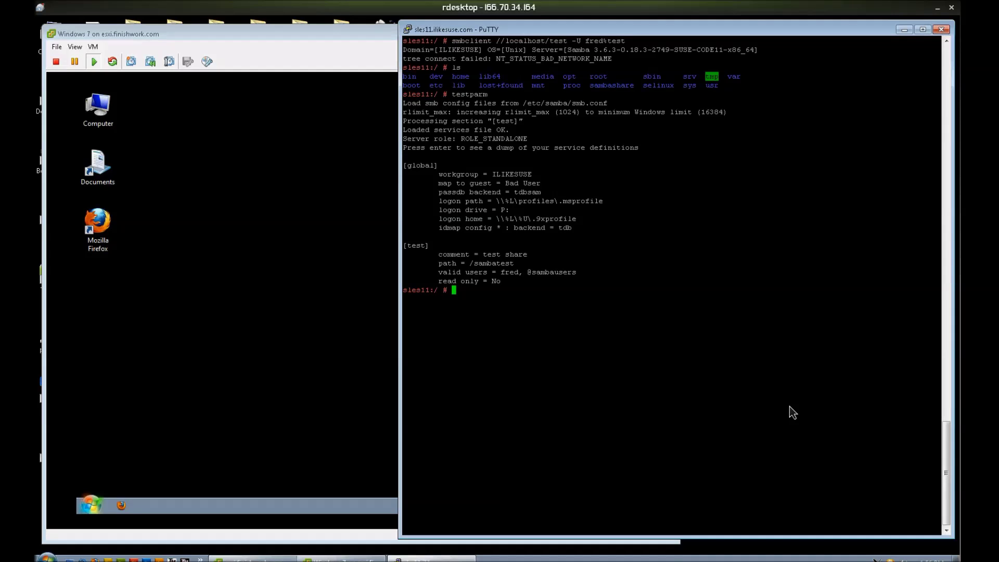
text(ll /)
key(Return)
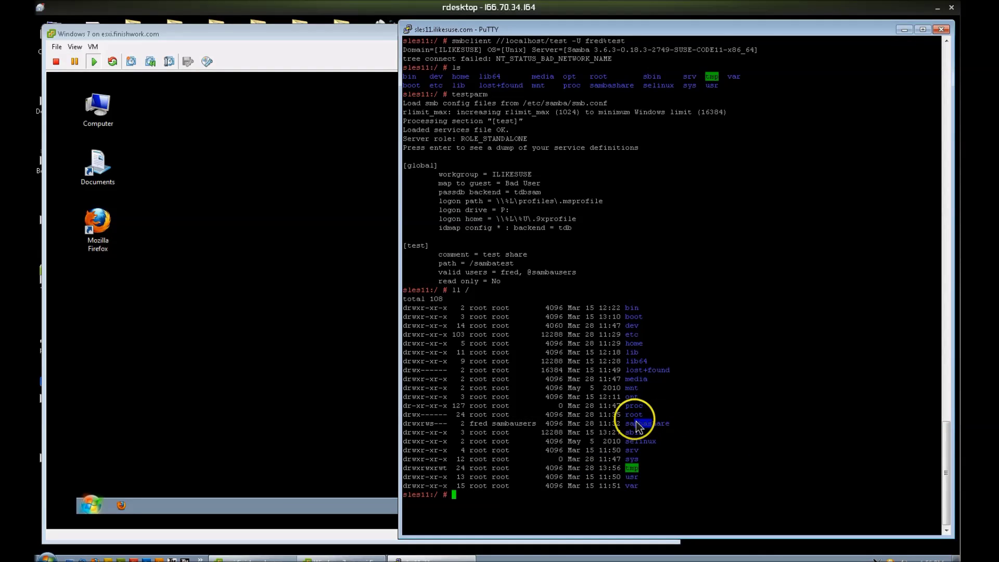
Step: Highlight the /sambashare directory and the path = /sambatest line, then start vi /etc/samba/smb.conf
drag(636, 421, 626, 424)
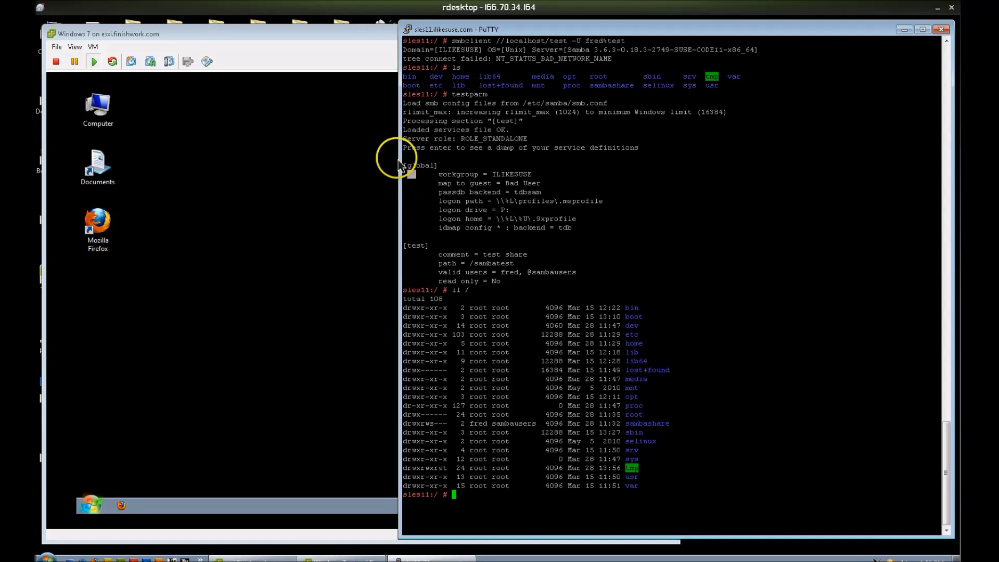
drag(402, 147, 417, 176)
drag(467, 229, 472, 250)
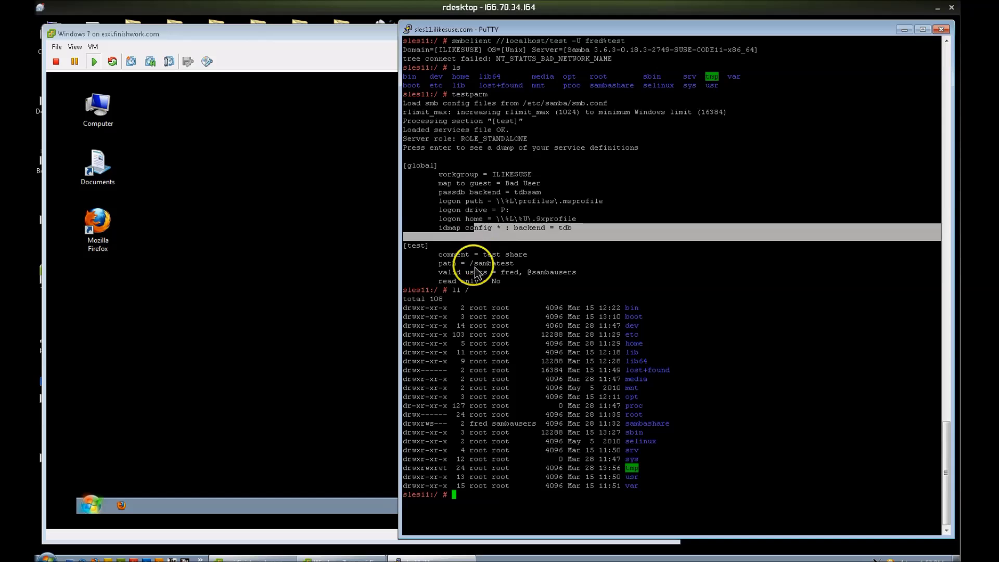
click(470, 263)
double_click(470, 263)
triple_click(471, 263)
click(513, 270)
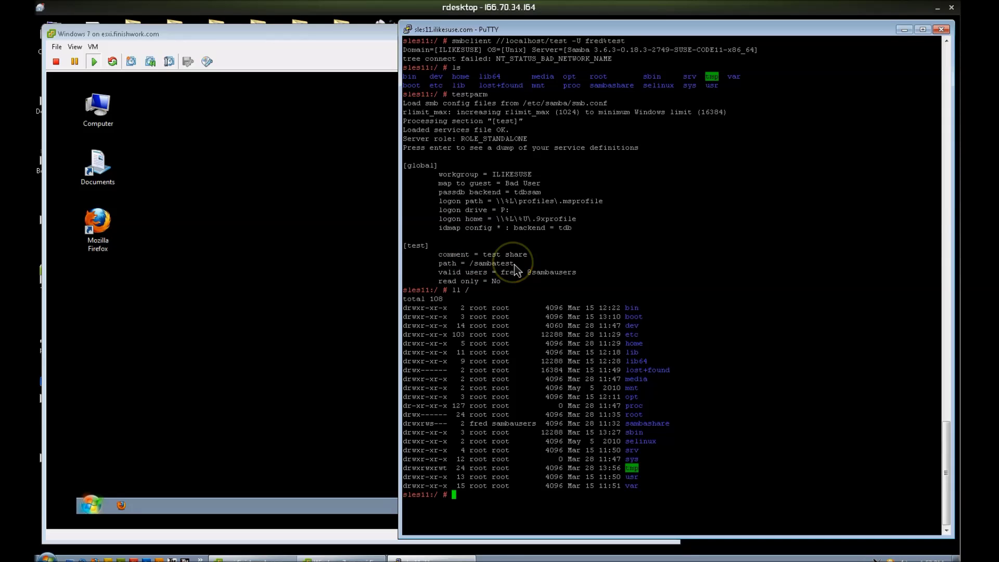
text(vi /etc/samba/smb.conf)
Step: Change the [test] share's path from /sambatest to /sambashare in smb.conf and save it
key(Return)
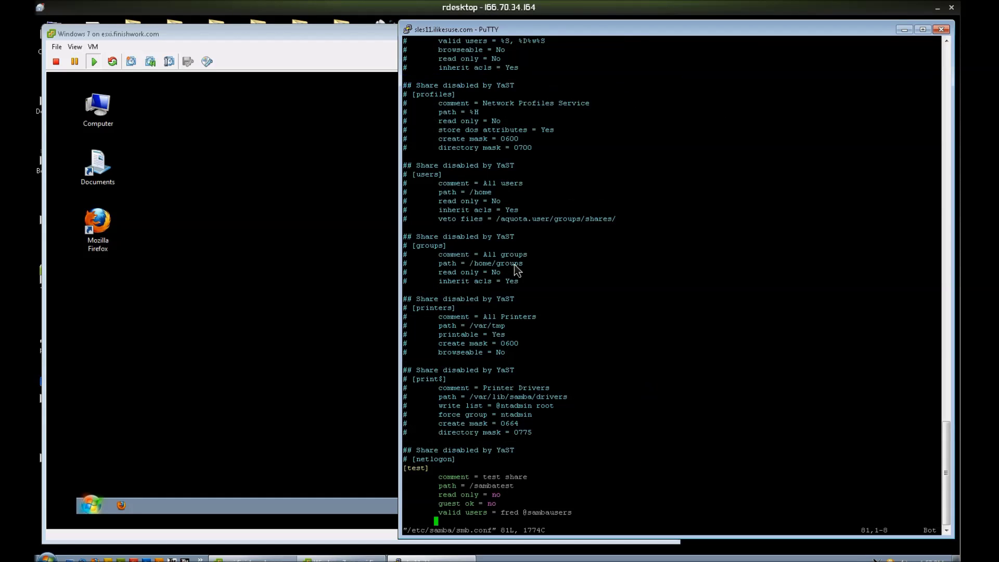
text(/test)
key(Return)
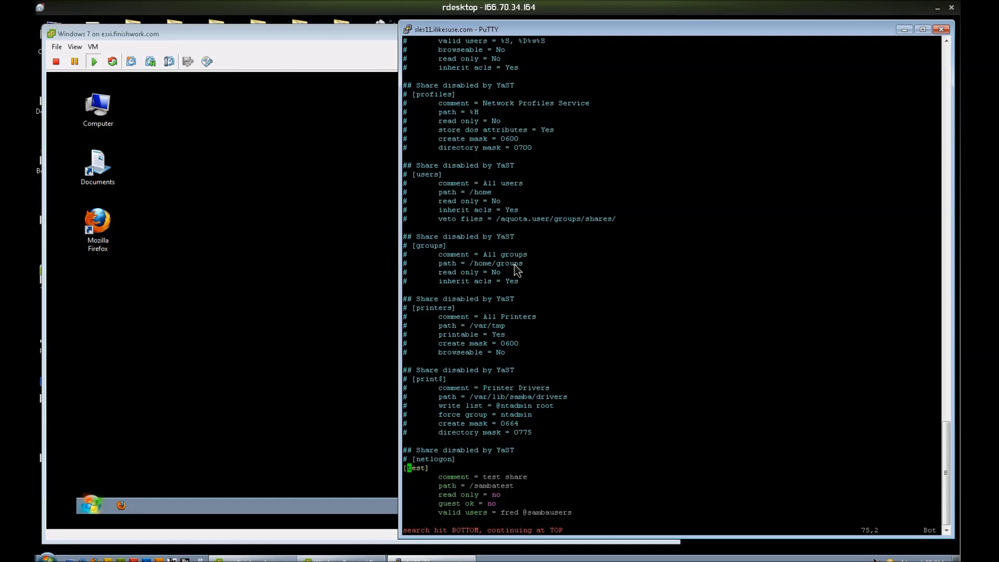
key(n)
key(i)
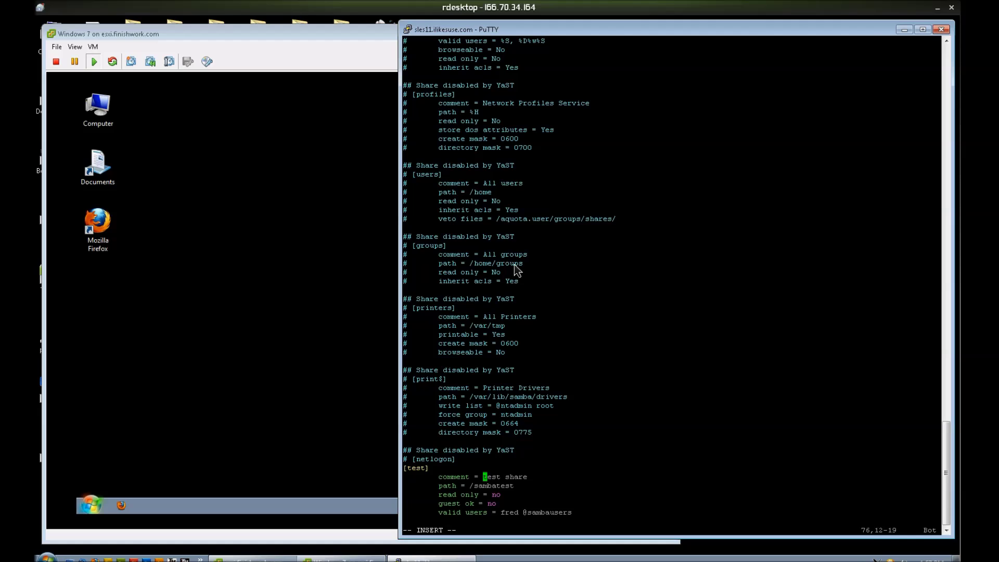
key(Down)
key(Right)
key(Right)
key(Right)
key(Delete)
key(Delete)
key(Delete)
key(Delete)
text(share)
key(Escape)
text(:wq)
key(Return)
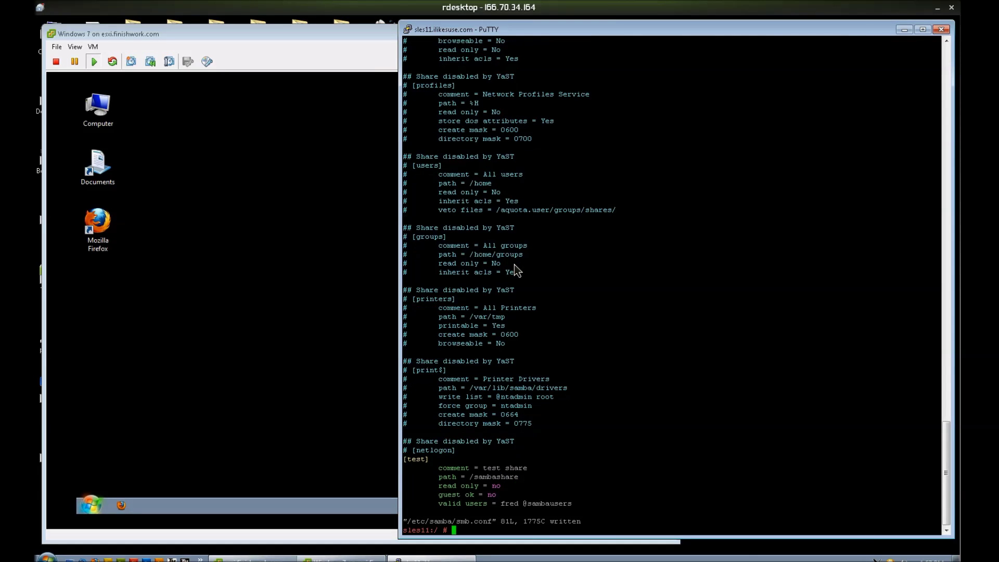
Step: Restart Samba and recall the earlier smbclient connection command
text(rcmmb restart)
key(Return)
text(smbclie)
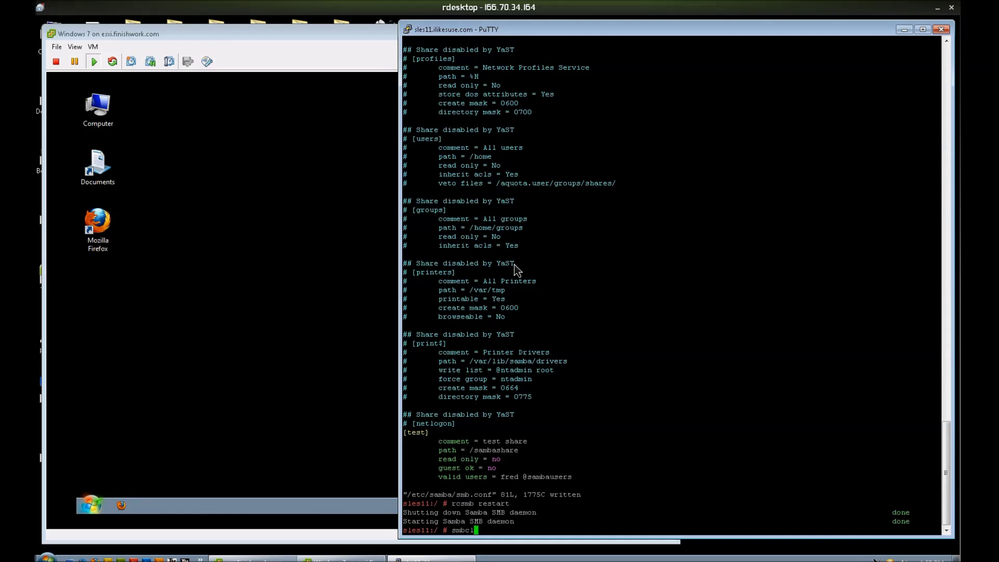
key(Page_Up)
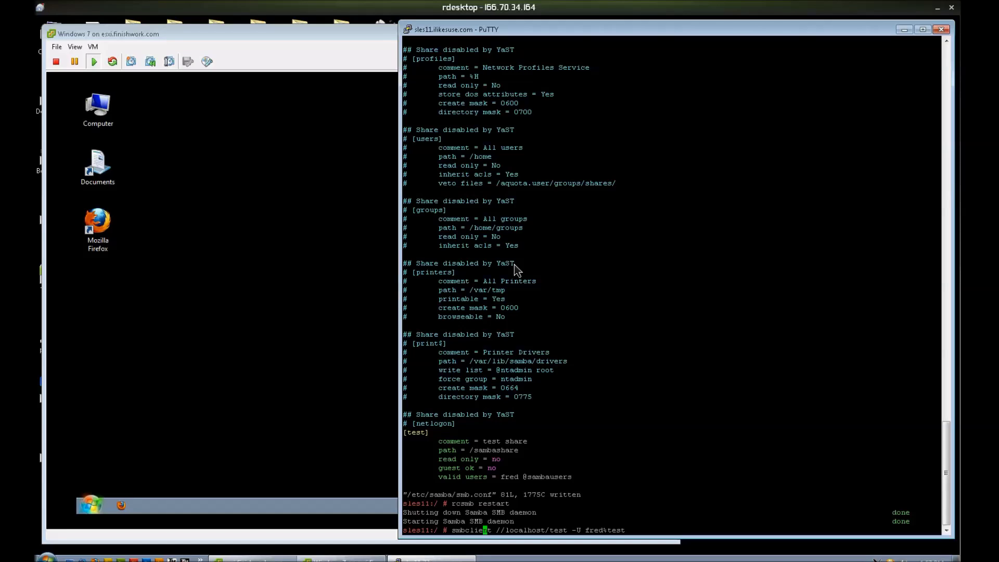
Step: Connect to the test share as fred and list its contents with dir
key(Return)
text(dir)
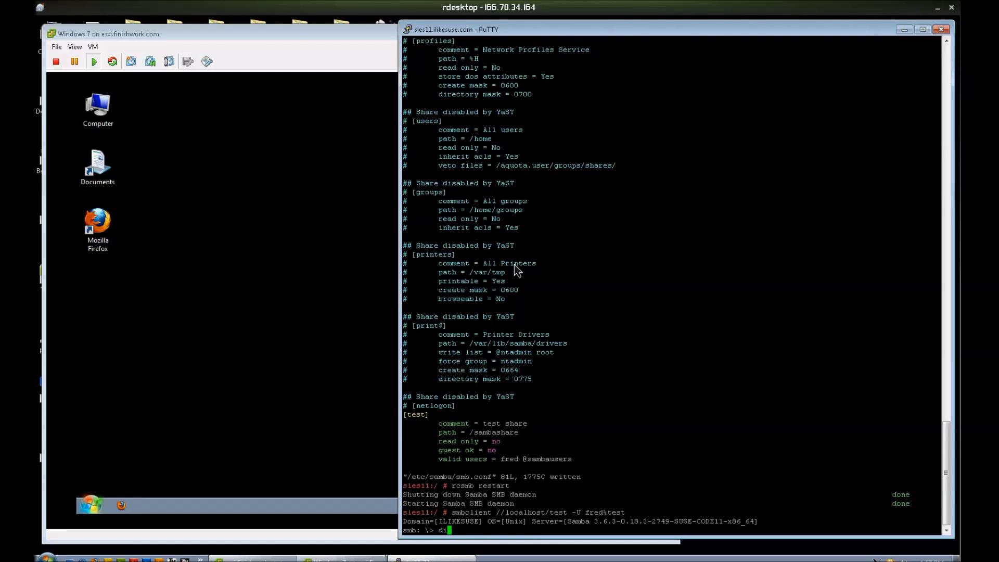
key(Return)
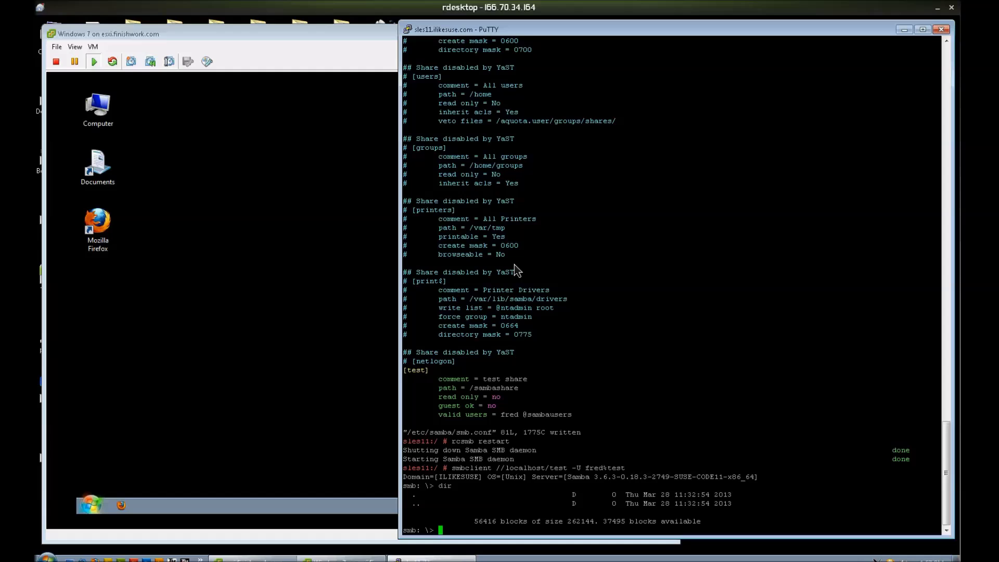
text(quit)
key(Return)
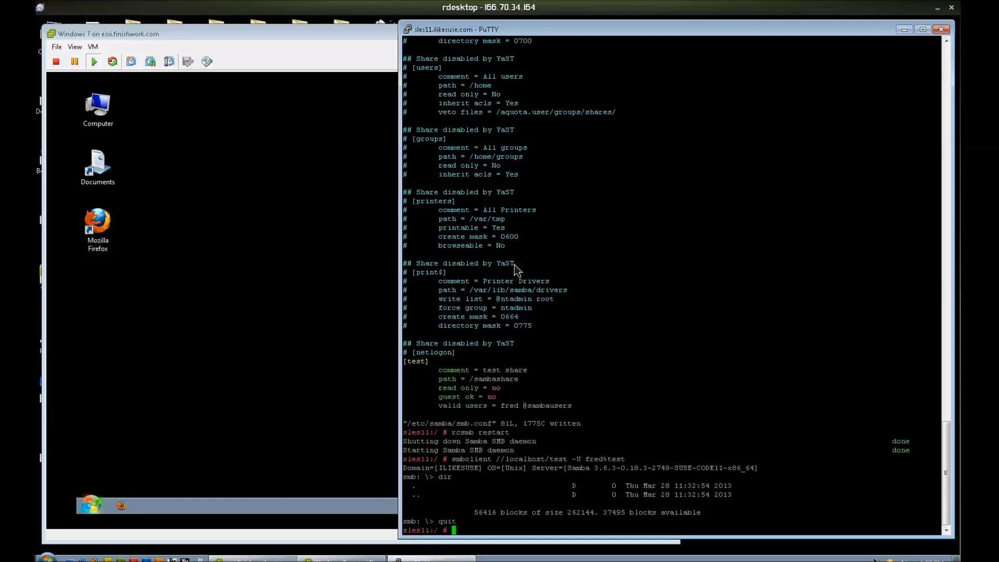
Step: Reconnect to the test share as gomer and list its contents with dir
key(Up)
key(Left)
key(Left)
key(Left)
key(Left)
key(Left)
key(Left)
key(Left)
key(Left)
key(Left)
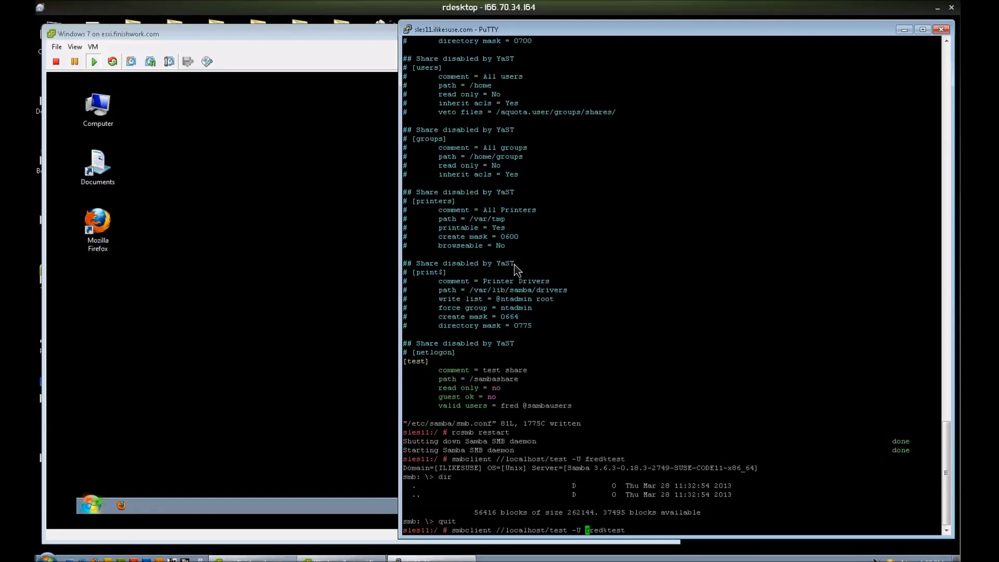
key(Delete)
key(Delete)
key(Delete)
key(Delete)
text(gomer)
key(Return)
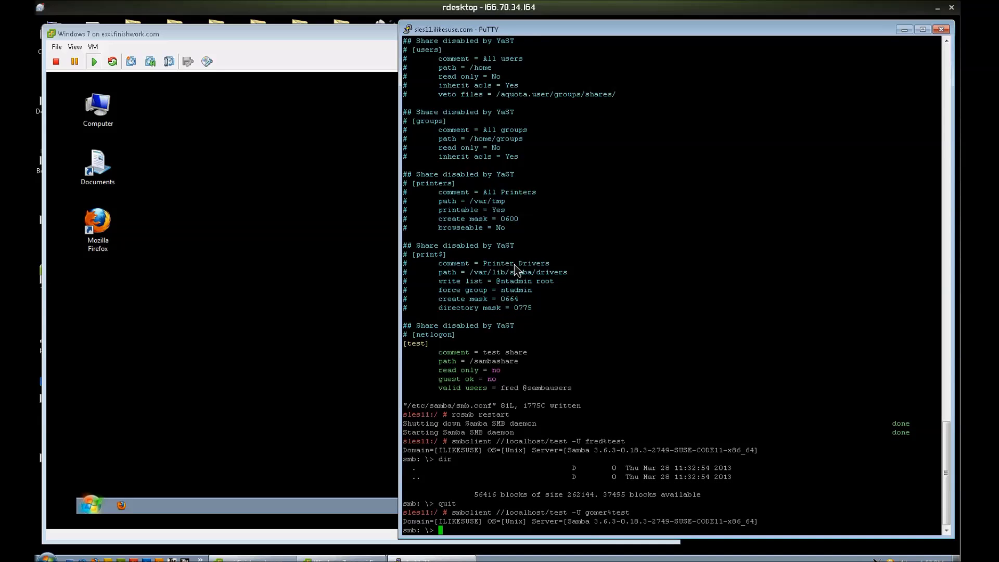
text(dir)
key(Return)
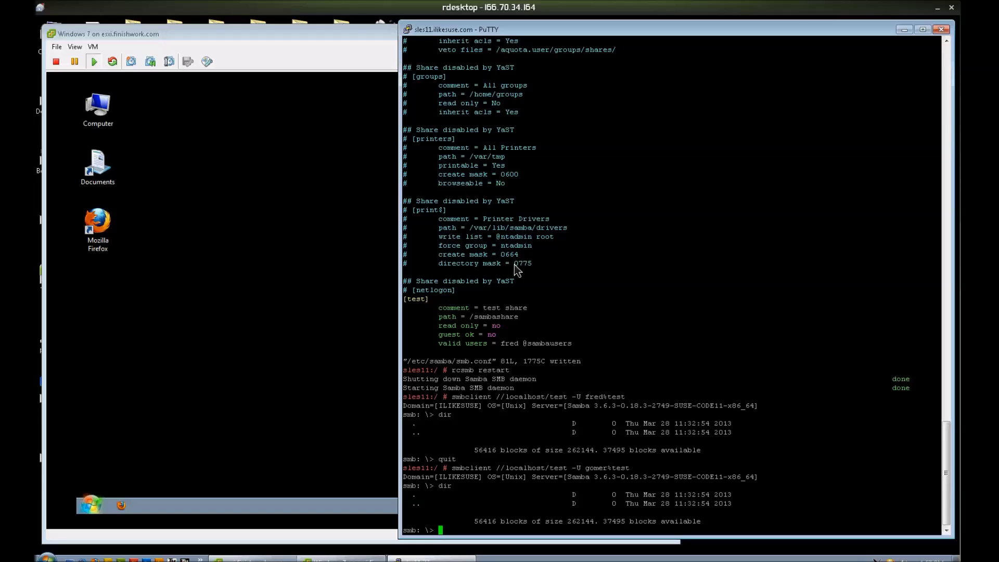
text(exit)
key(Return)
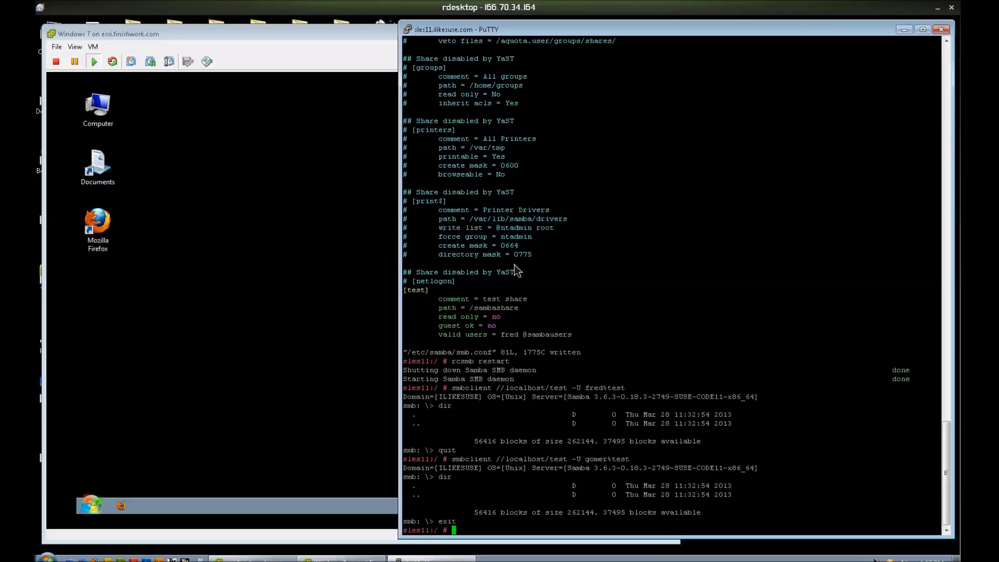
Step: Retry the connection as bogus, which is refused with NT_STATUS_ACCESS_DENIED
key(Up)
key(Left)
key(Left)
key(Left)
key(Left)
key(Left)
key(Left)
key(Left)
key(Left)
key(Left)
key(Left)
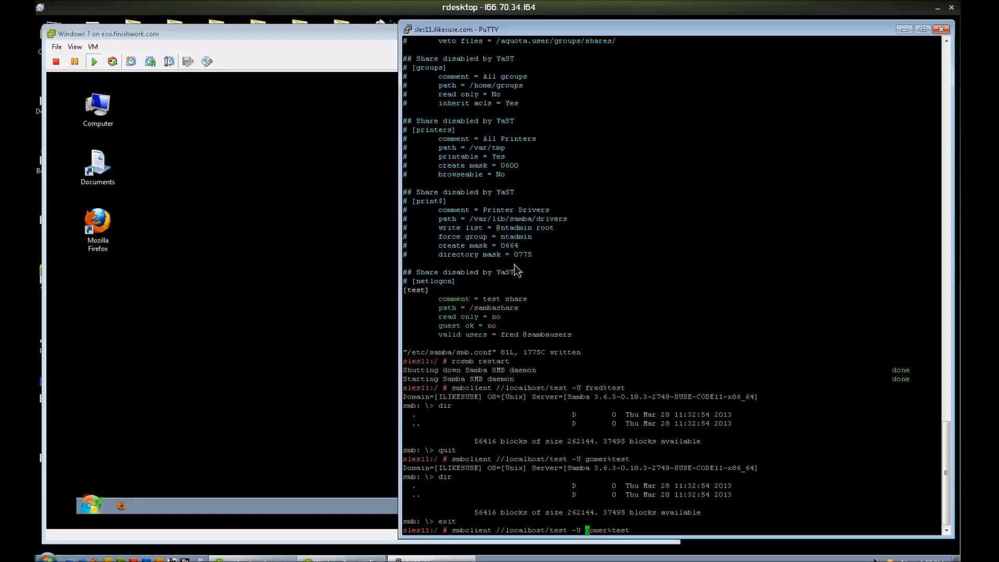
key(Delete)
key(Delete)
key(Delete)
key(Delete)
key(Delete)
text(bogus)
key(Return)
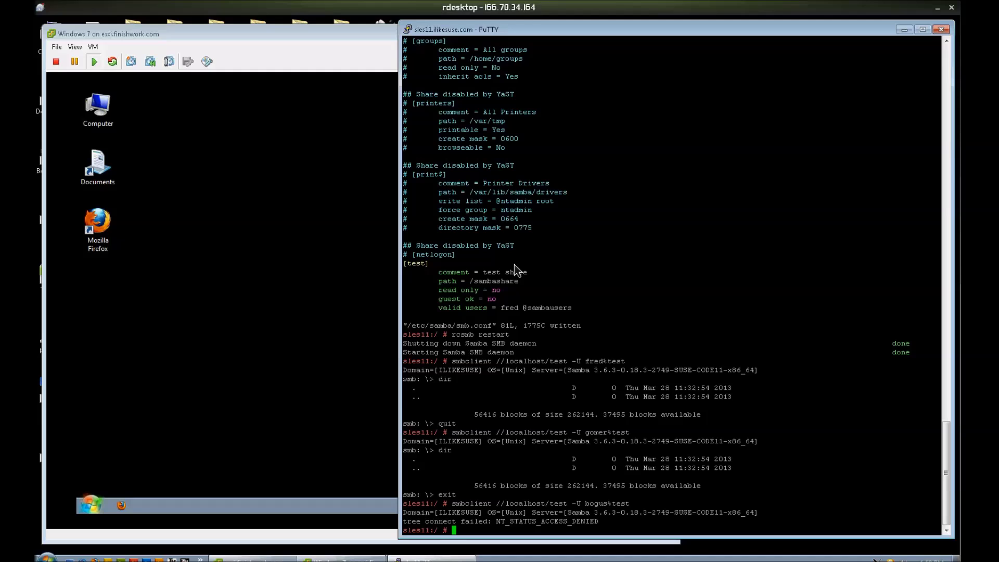
Step: Return to the server terminal and open /etc/samba/smb.conf in vi
click(223, 228)
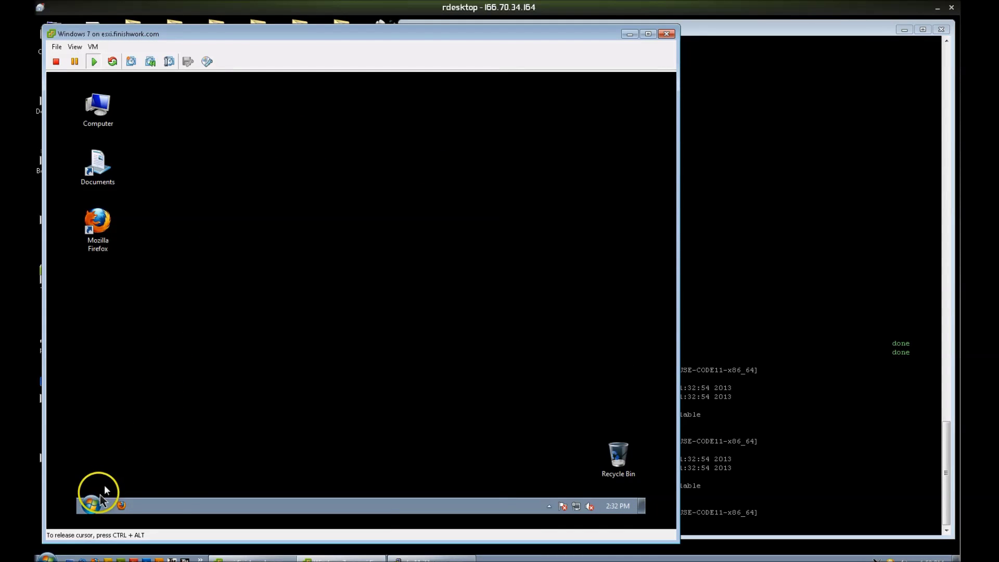
key(ctrl+alt)
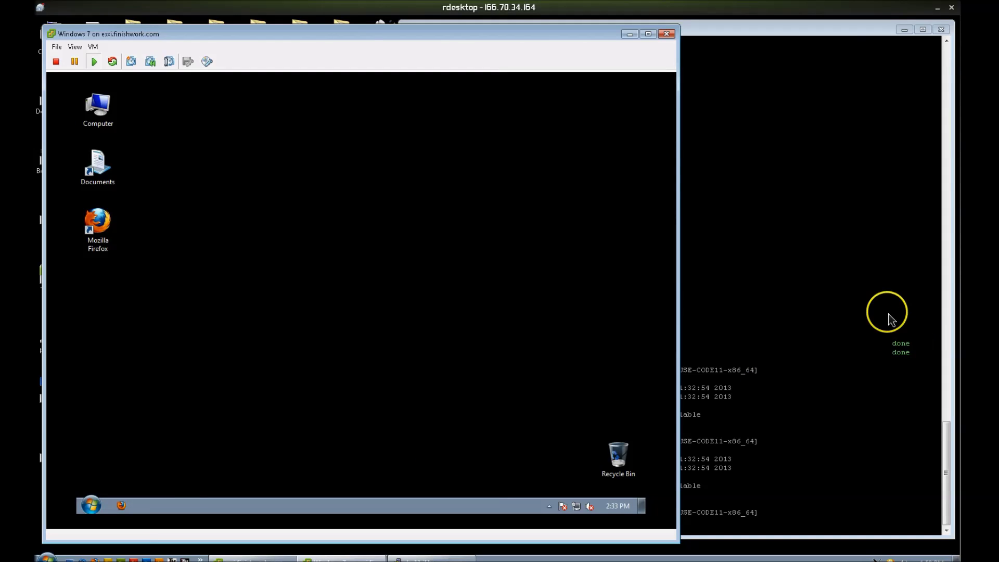
click(807, 217)
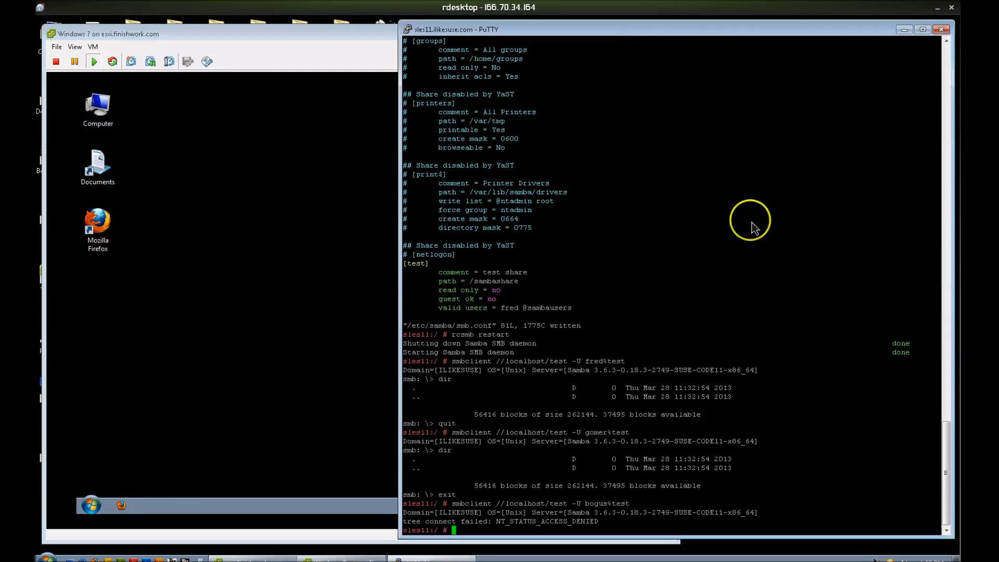
text(vi /etc/samba/smb.conf)
key(Return)
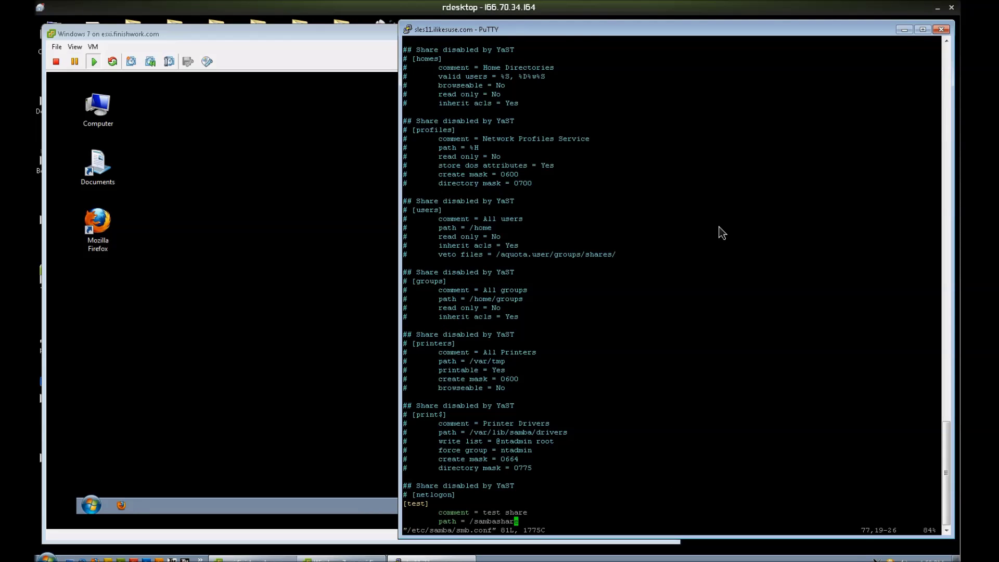
Step: Add 'browseable = yes' to the [test] share and save the file with :wq
key(Down)
key(Down)
key(Down)
key(Down)
key(i)
key(Tab)
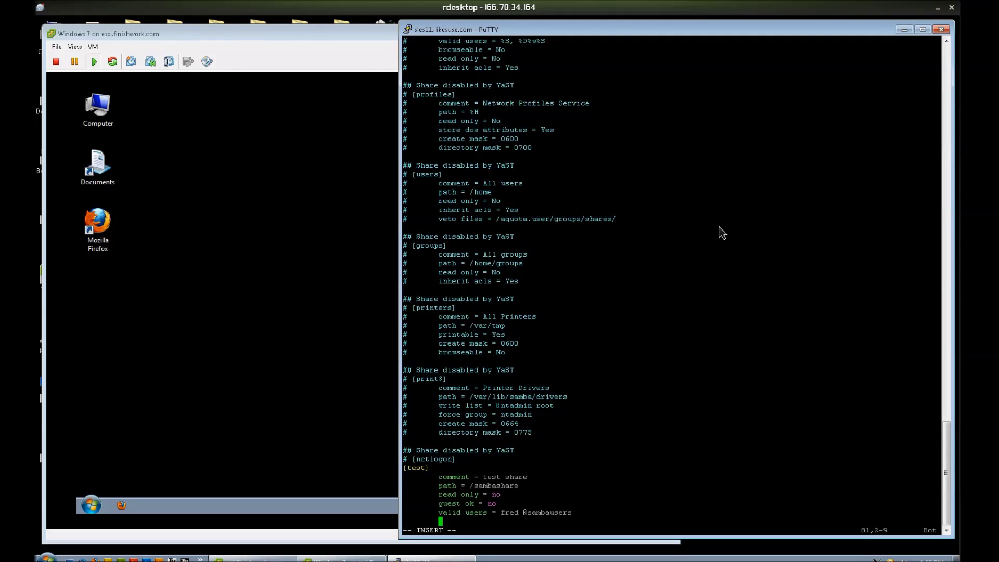
text(bor)
key(BackSpace)
key(BackSpace)
text(rowseable = yes)
key(Escape)
text(:wq)
key(Return)
Step: Restart Samba with rcsmb restart to apply the change
text(rcsmb restart)
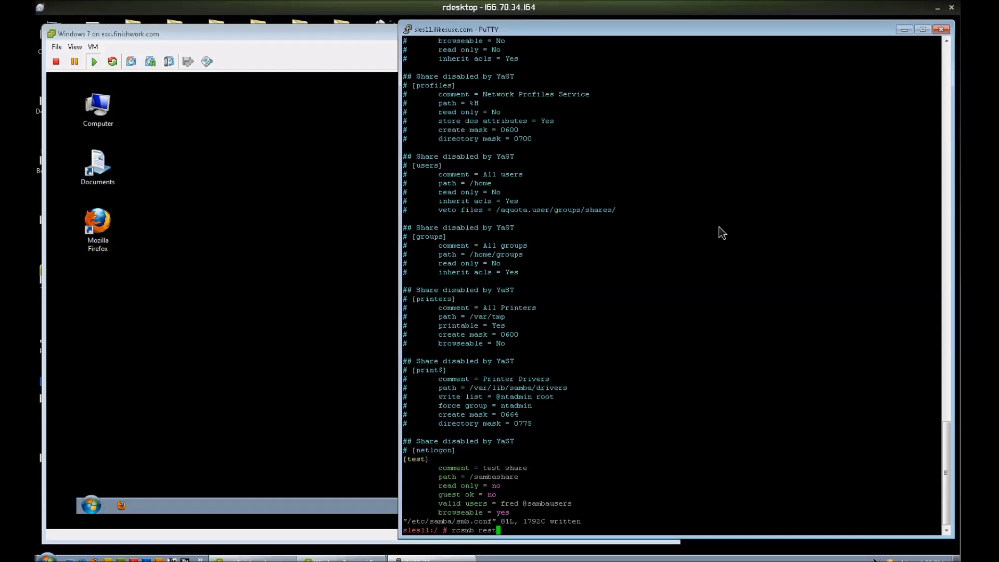
key(Return)
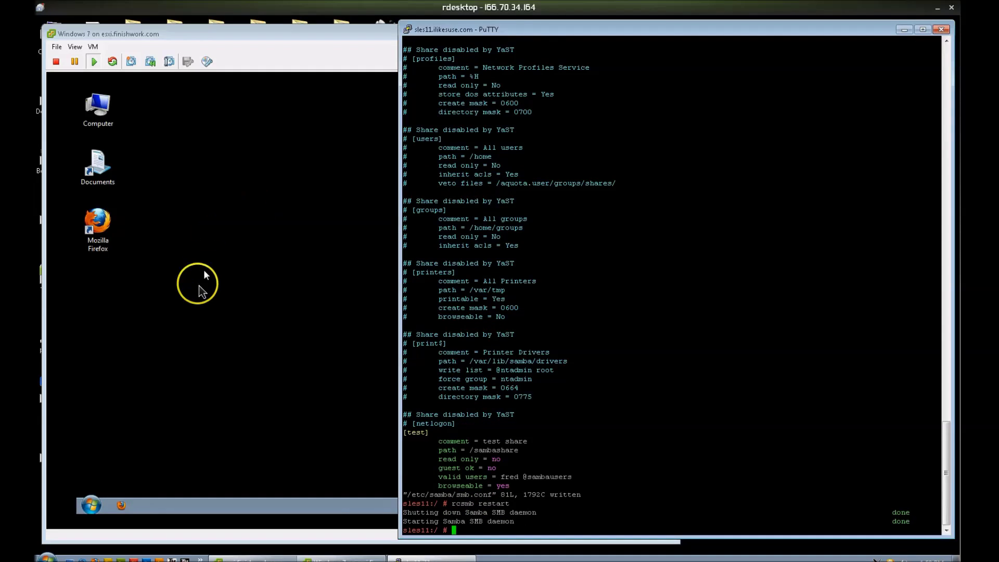
click(203, 276)
Step: Browse to \\sles11.ilikesuse.com\ from Start menu search and open its test share
click(90, 505)
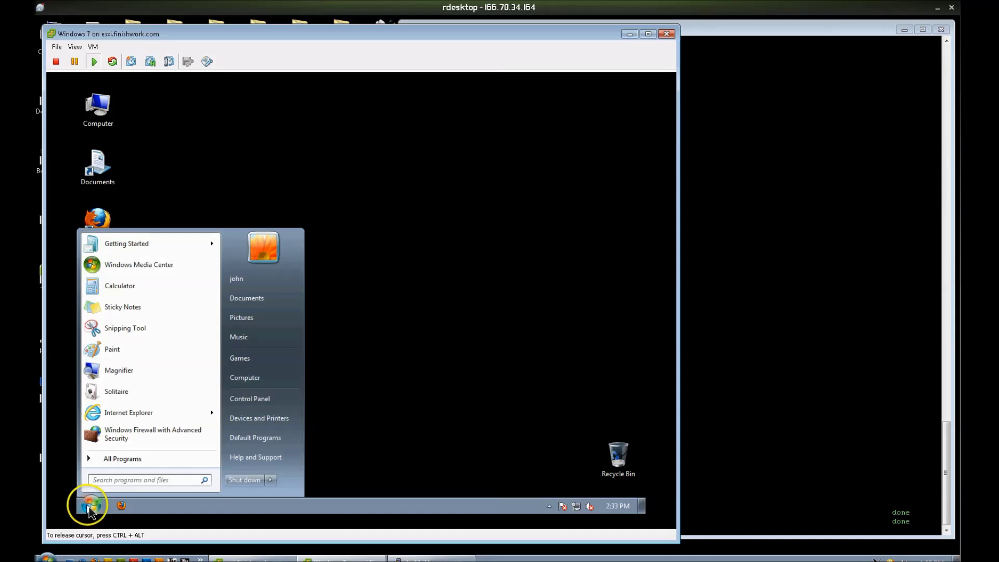
text(\\s)
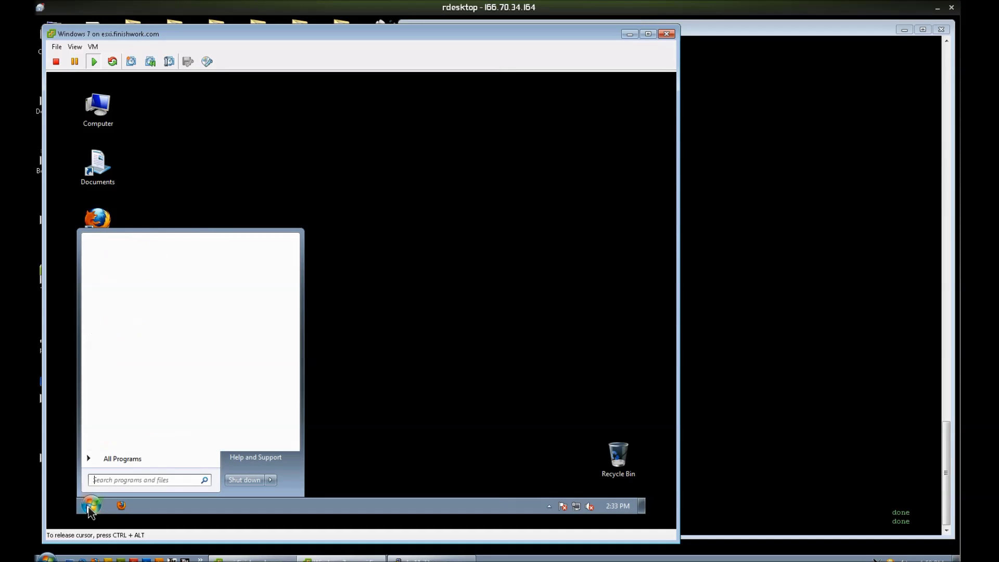
text(le)
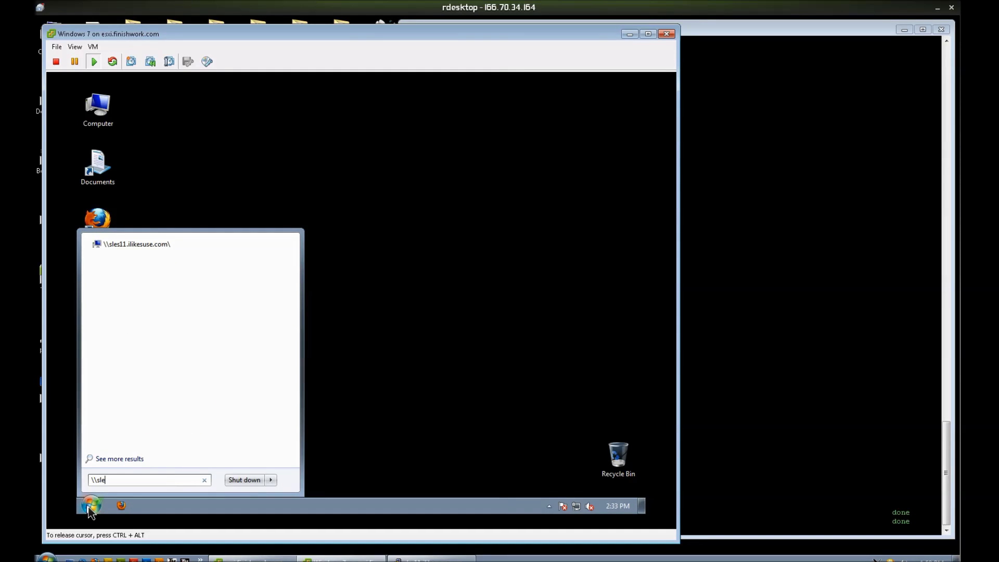
text(s11.ilike)
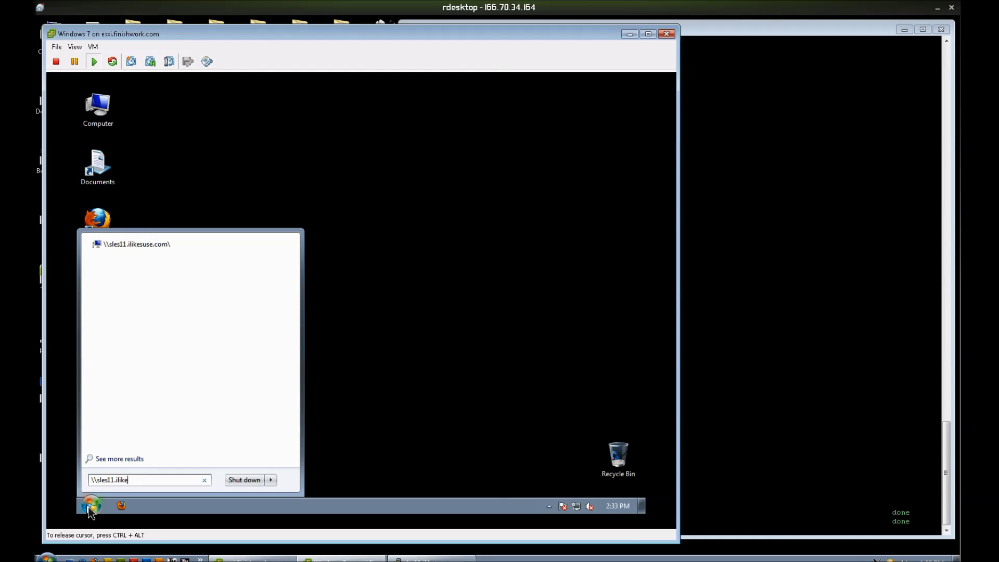
text(suse.com\)
key(Return)
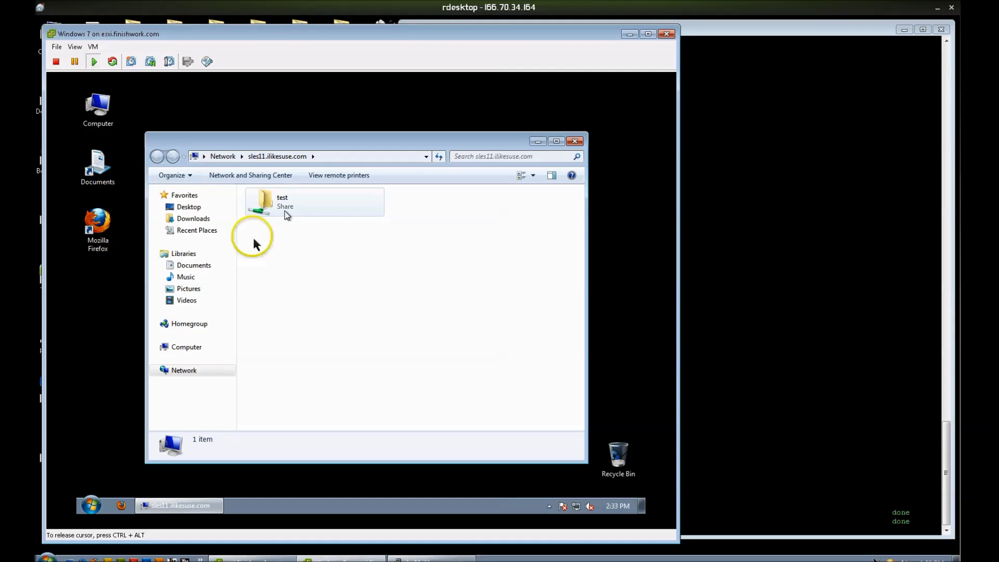
double_click(278, 206)
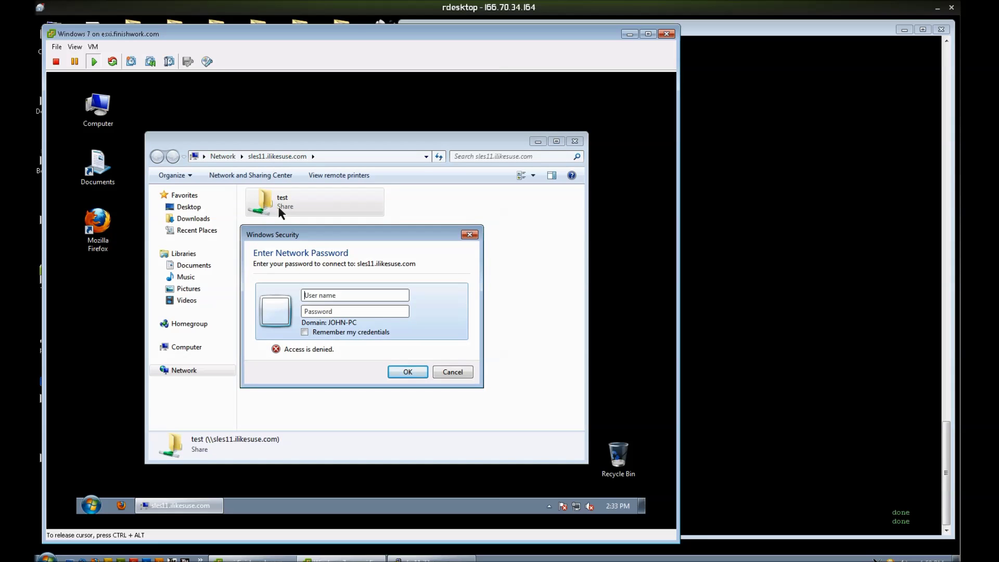
Step: Sign in to the test share as the allowed Samba user gomer with its password
text(f)
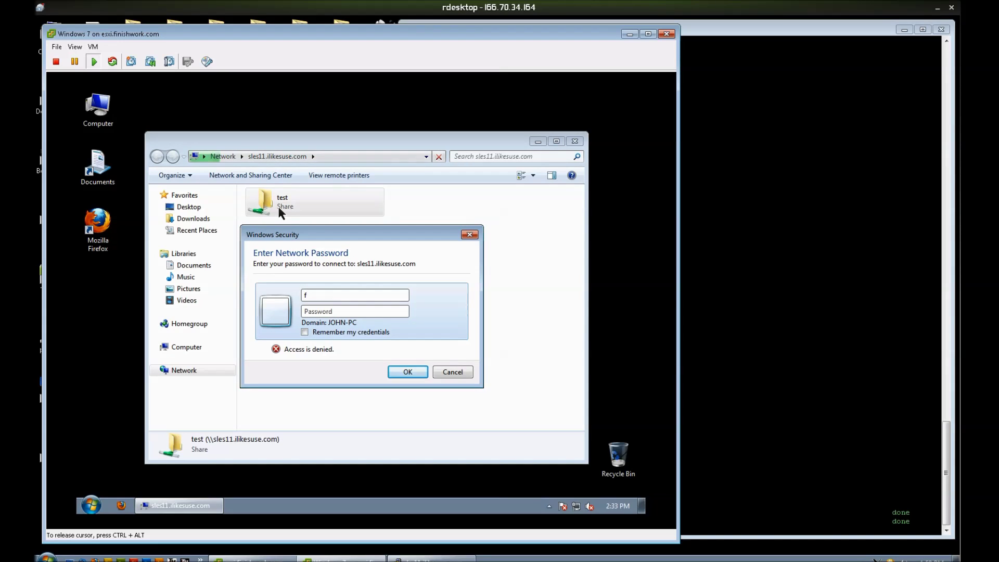
key(BackSpace)
text(gomer)
key(Tab)
text(••••)
key(Return)
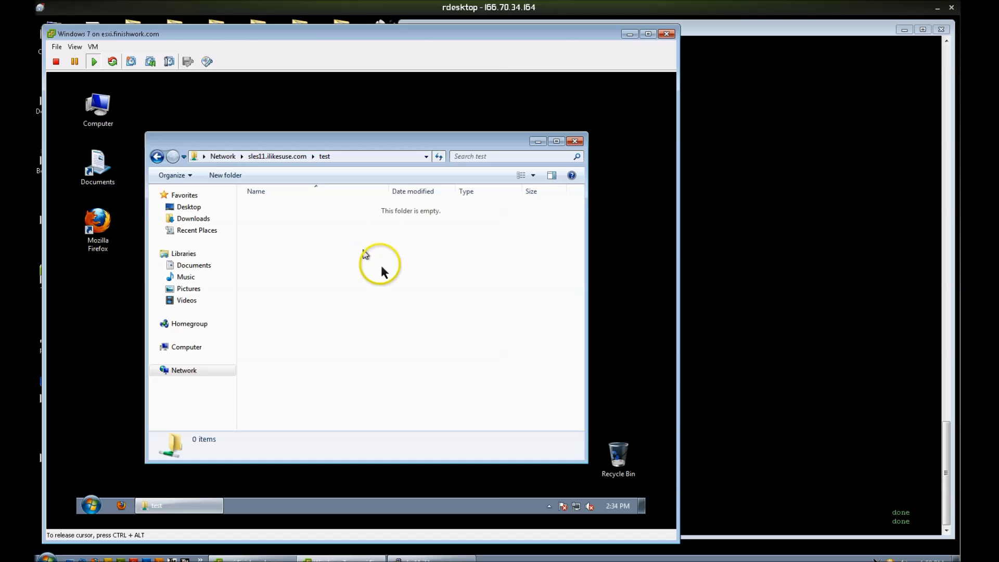
Step: Create a folder in the test share, keeping the default name 'New folder'
right_click(364, 252)
mouse_move(427, 357)
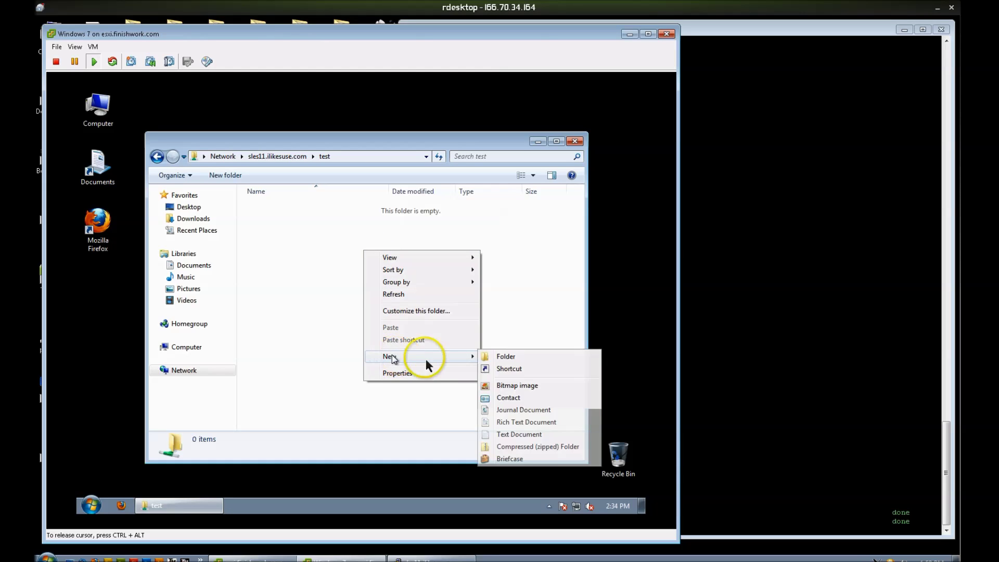
click(497, 357)
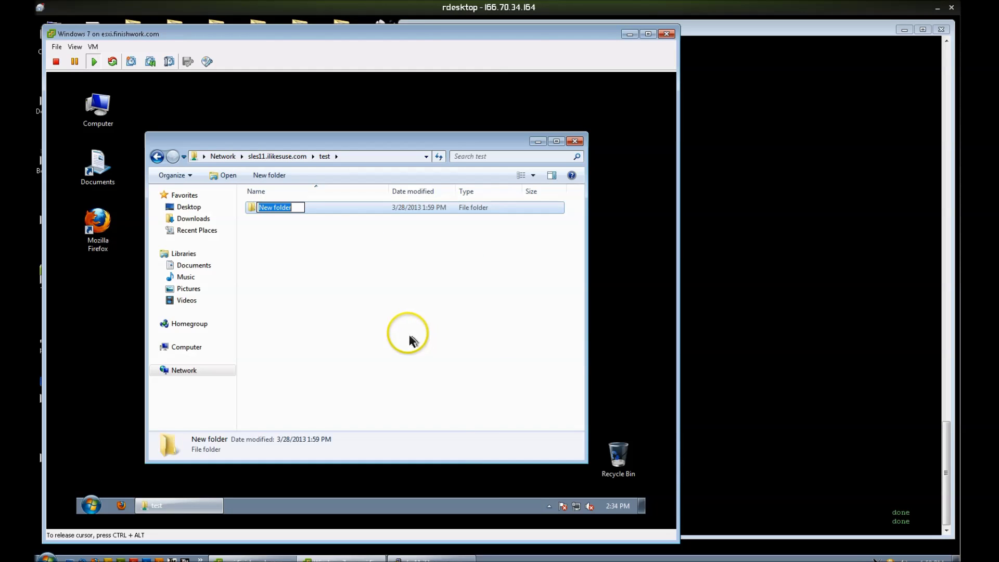
click(408, 332)
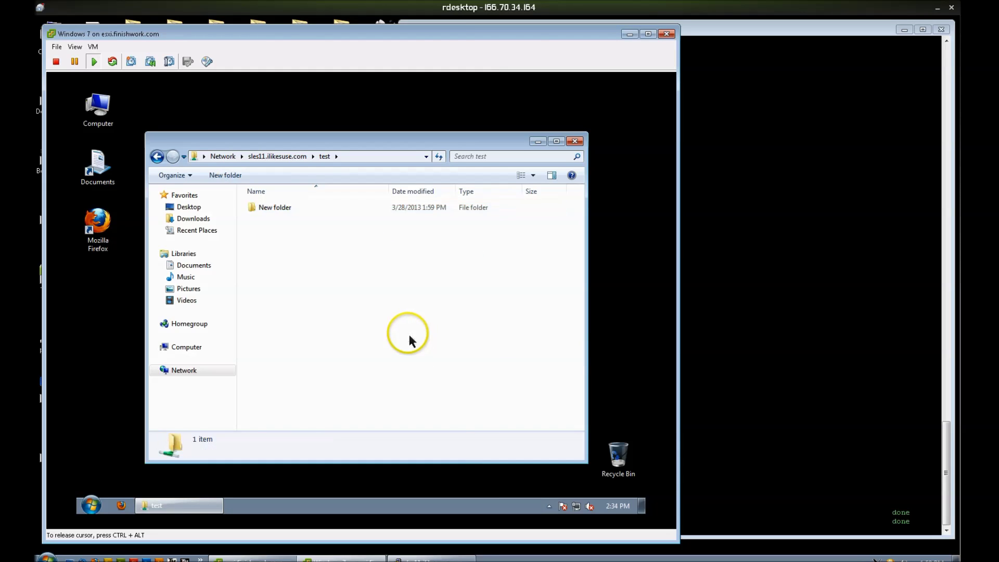
click(738, 353)
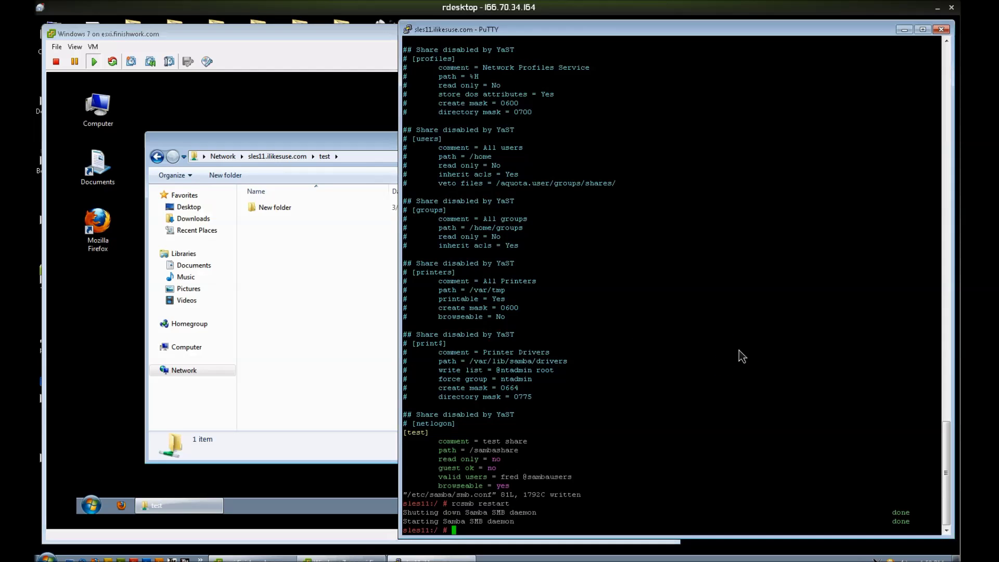
Step: List /sambashare with ll to check New folder's owner and sambausers group
text(cd /sambashare/)
key(Return)
text(ll)
key(Return)
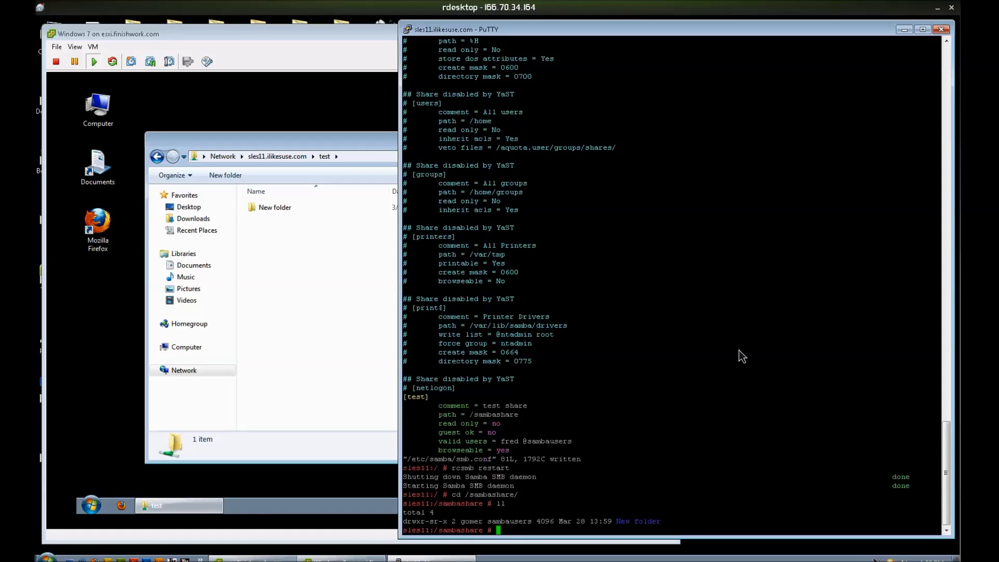